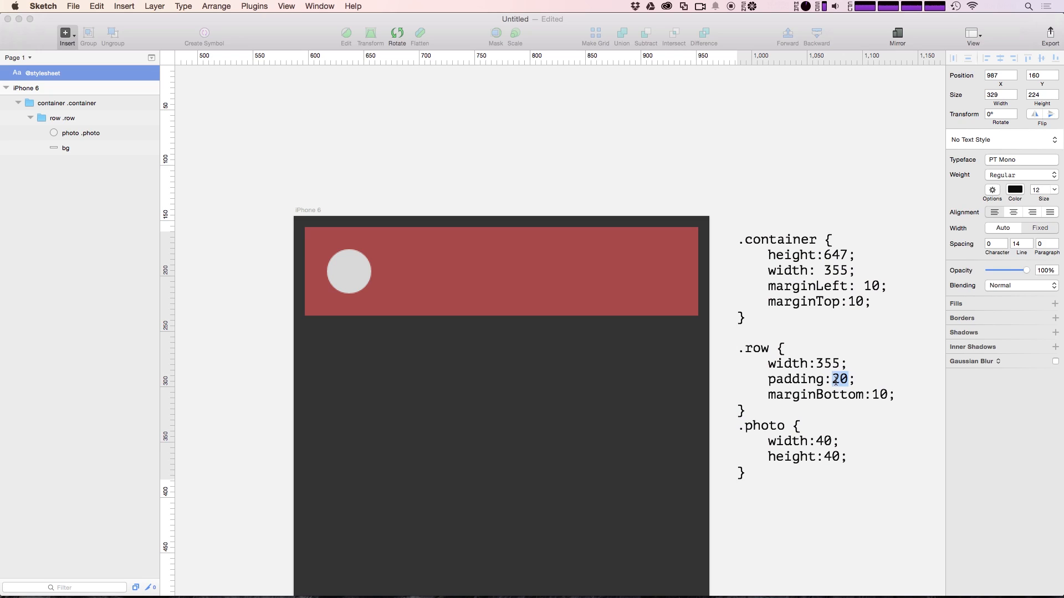
# Change padding:20 to padding:10 in the stylesheet's .row rule
pyautogui.press('Delete')
pyautogui.write('1')
pyautogui.press('Escape')
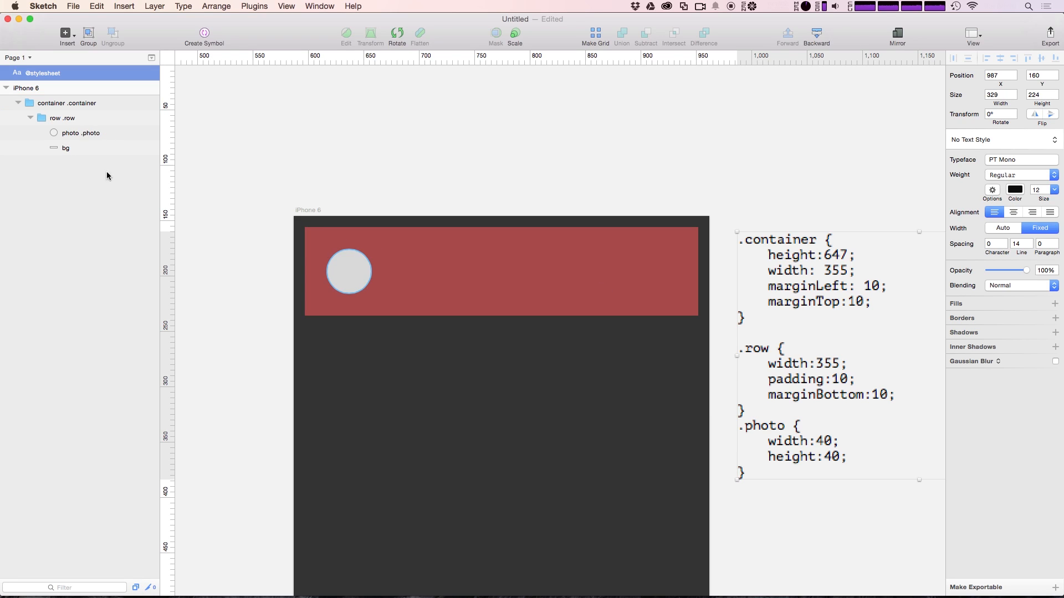
# Add a text layer with a person's name to the right of the photo circle in the row
pyautogui.click(51, 118)
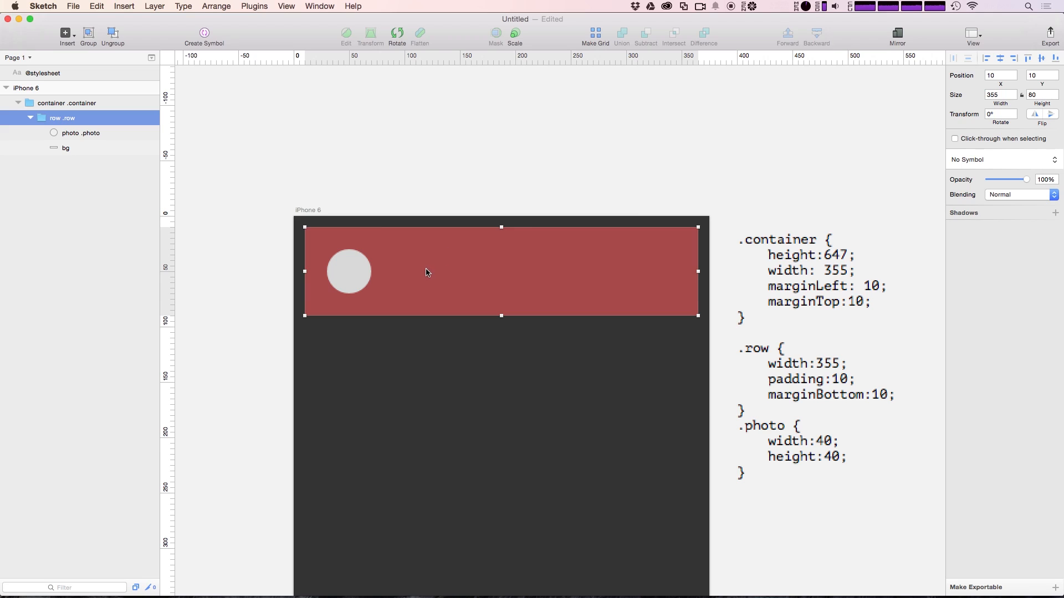
pyautogui.press('r')
pyautogui.moveTo(387, 256); pyautogui.dragTo(516, 285)
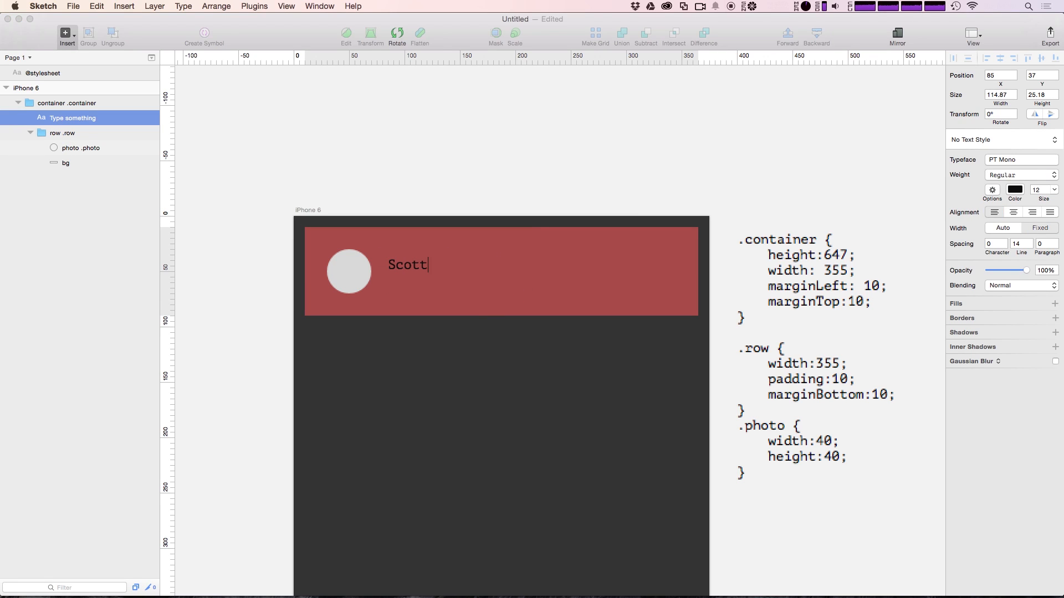
# Give the name text a new typeface in place of PT Mono and make it white
pyautogui.press('super+a')
pyautogui.click(1004, 165)
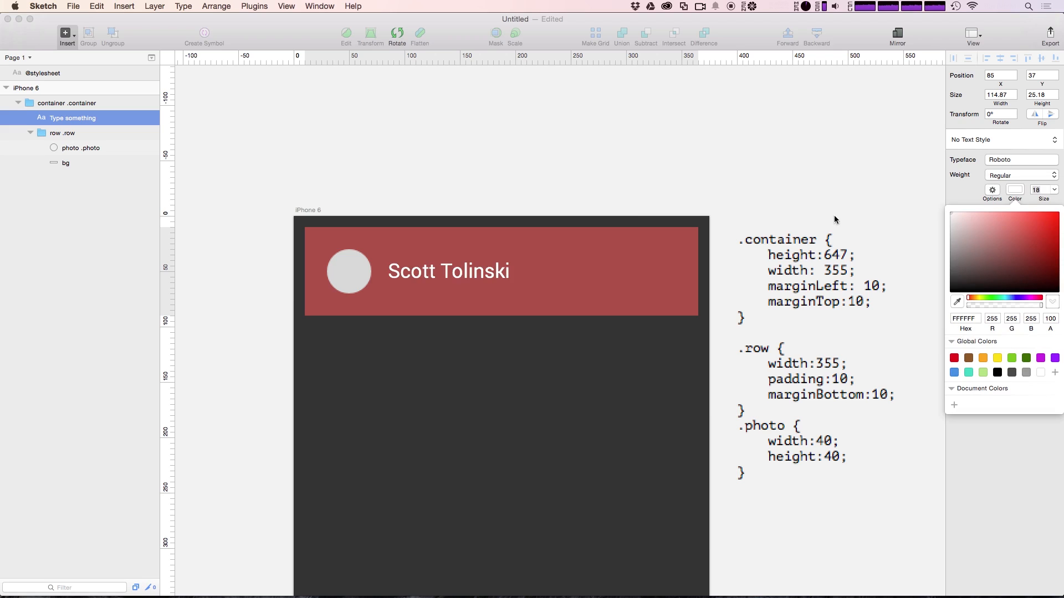
pyautogui.click(532, 162)
pyautogui.click(338, 259)
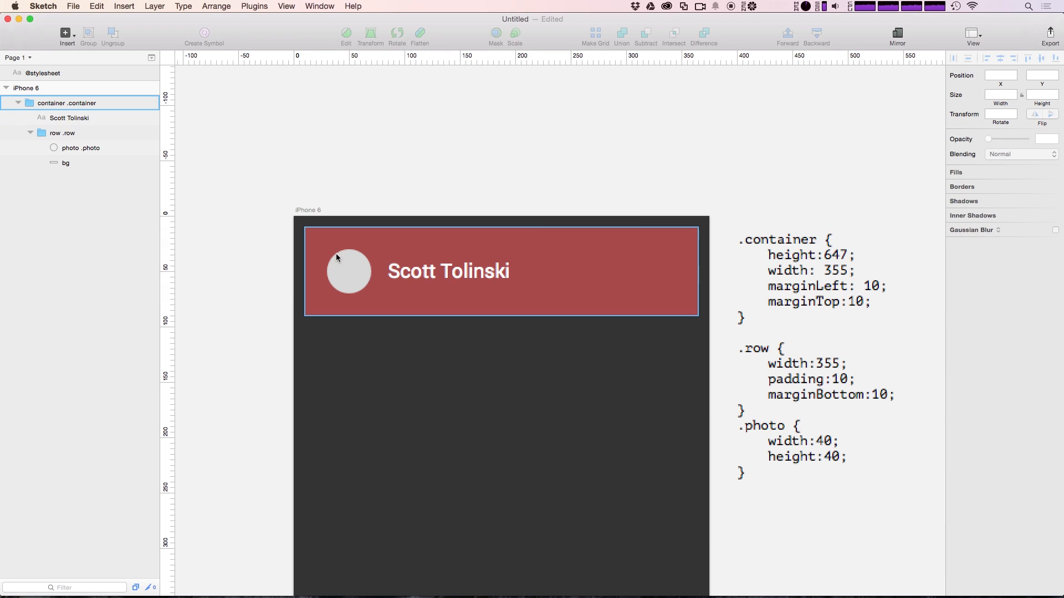
pyautogui.click(478, 284)
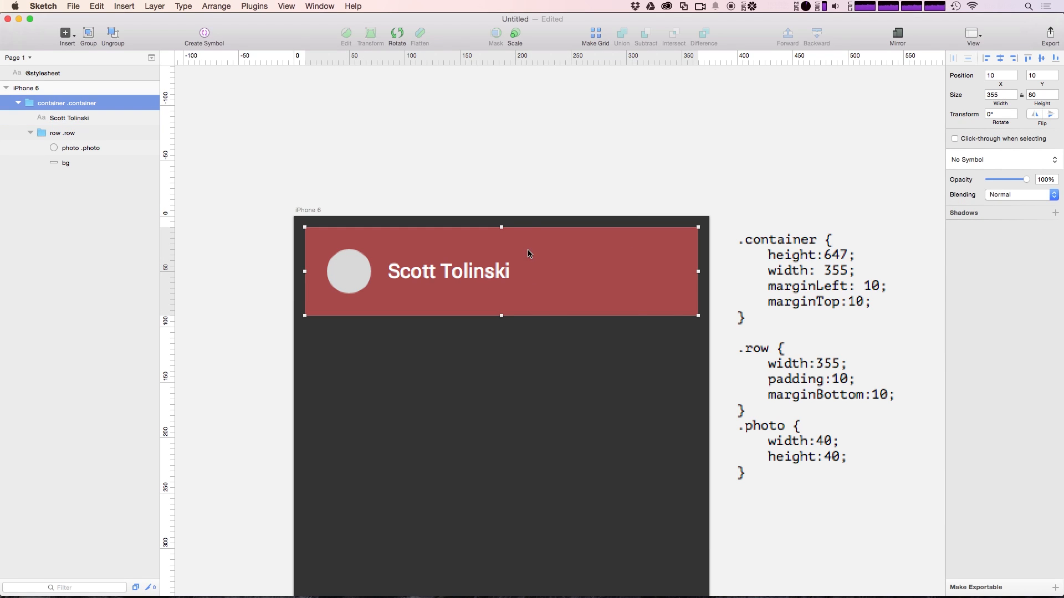
# Move the name text layer into row .row and append '.name' to its layer name
pyautogui.moveTo(91, 118); pyautogui.dragTo(52, 137)
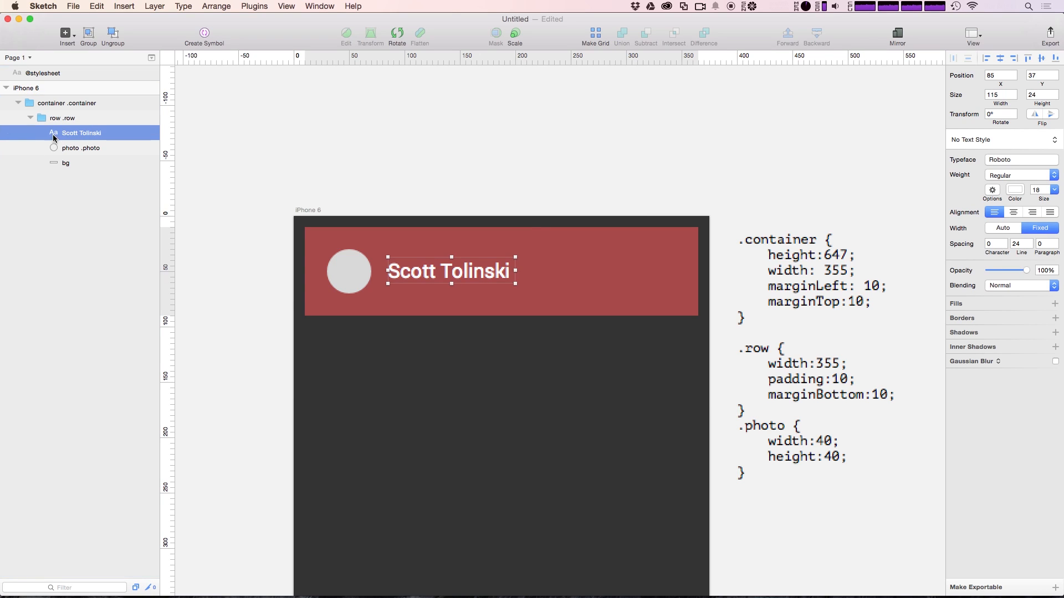
pyautogui.doubleClick(82, 133)
pyautogui.press('Right')
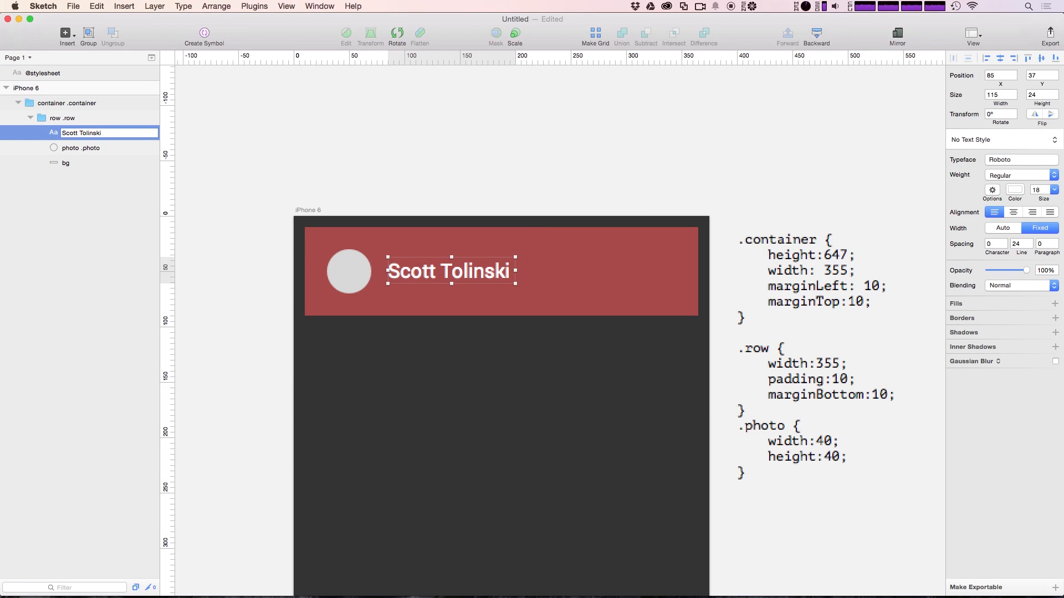
pyautogui.write('.name')
pyautogui.press('Return')
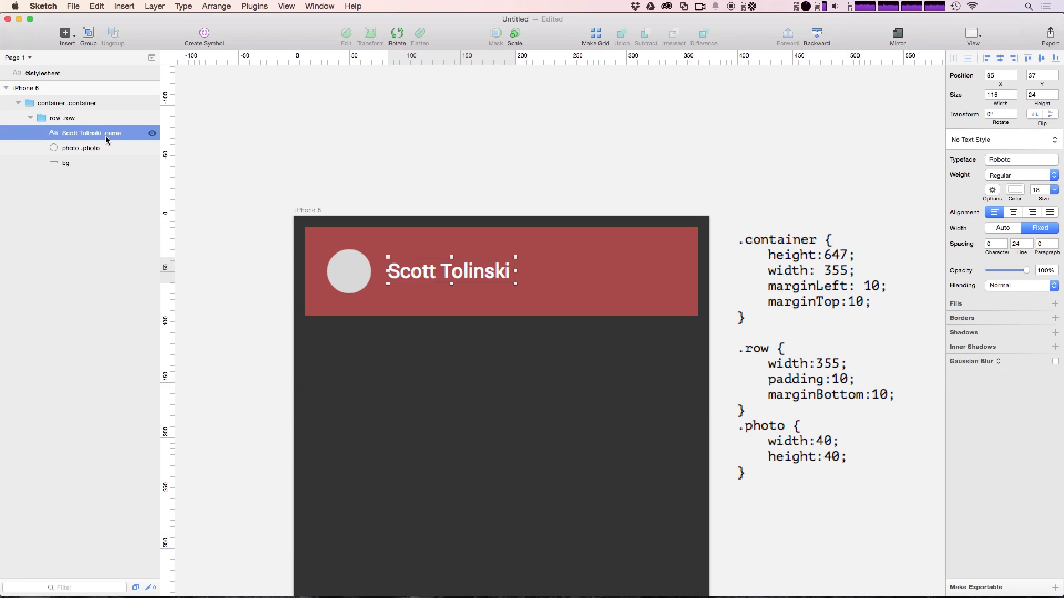
pyautogui.click(660, 132)
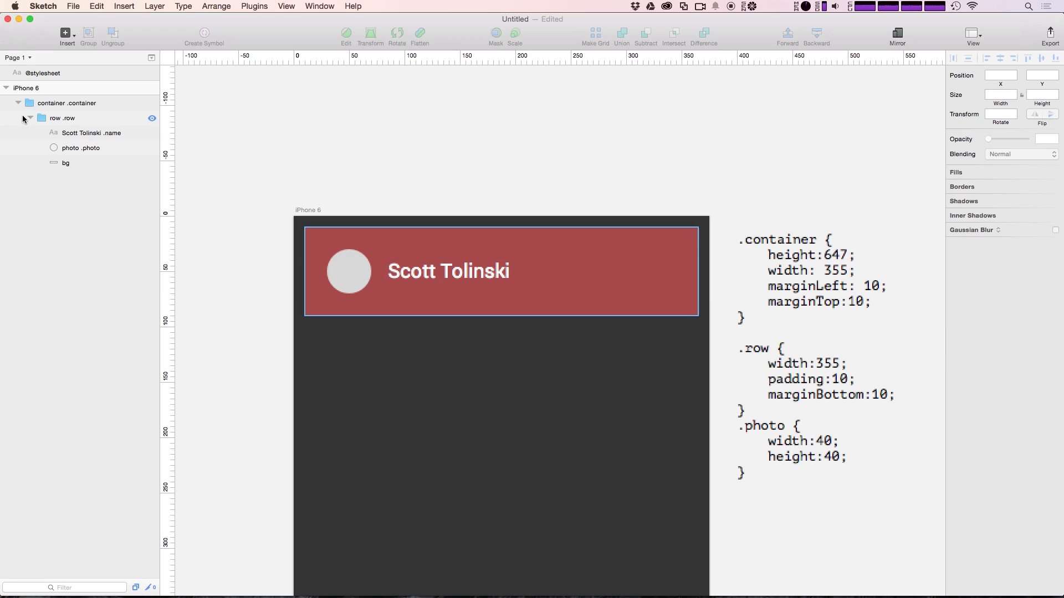
# Draw a triangle at the right end of the red row, rotated -90° to point right
pyautogui.click(71, 36)
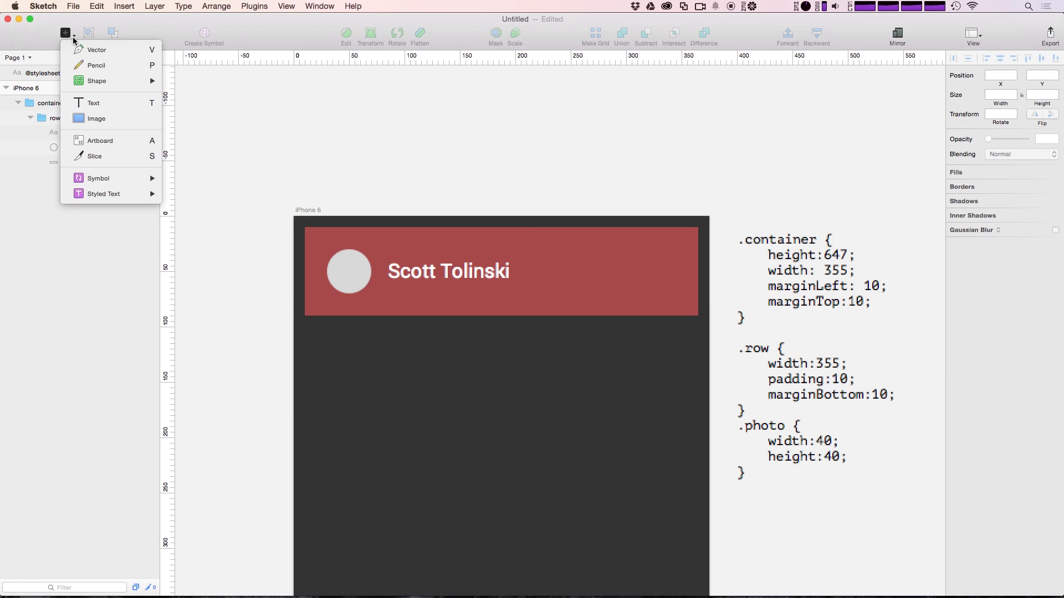
pyautogui.moveTo(145, 81)
pyautogui.click(209, 186)
pyautogui.moveTo(612, 258); pyautogui.dragTo(636, 279)
pyautogui.click(397, 34)
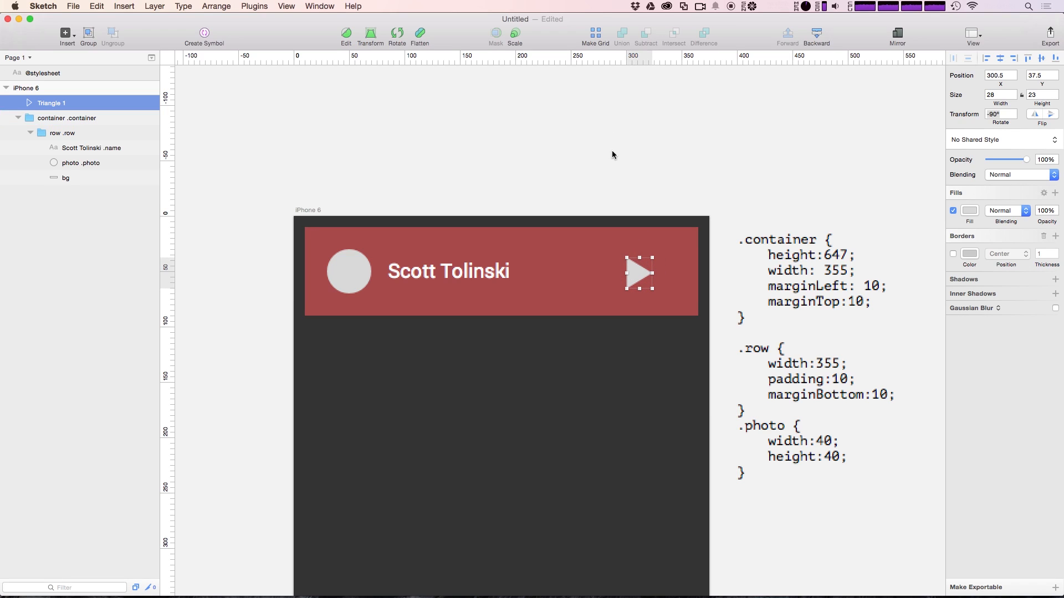
# Move the triangle layer into row .row and rename it 'arrow .arrow'
pyautogui.moveTo(44, 107); pyautogui.dragTo(84, 166)
pyautogui.doubleClick(81, 164)
pyautogui.press('BackSpace')
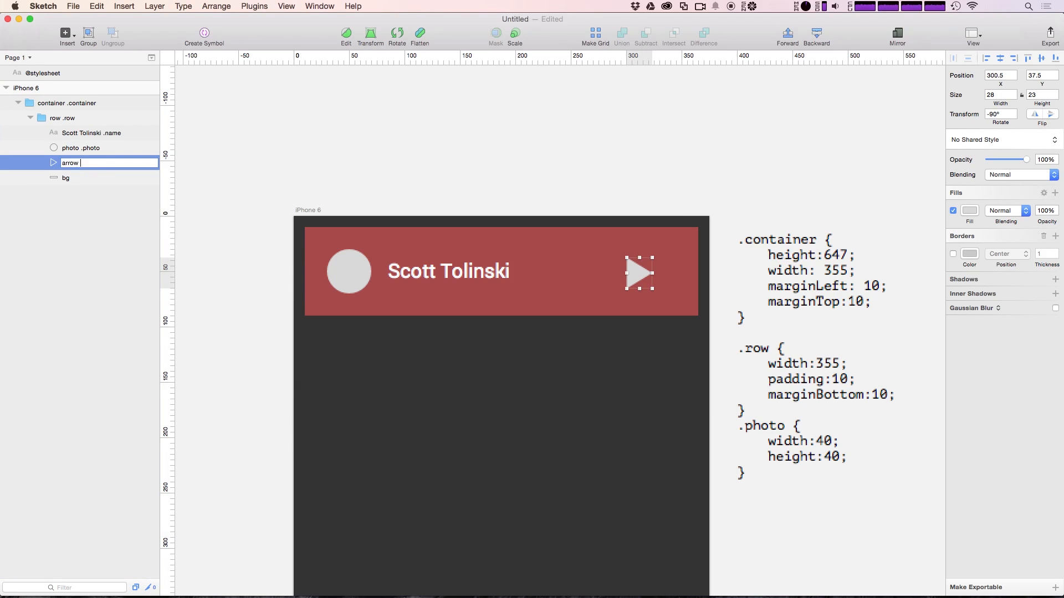
pyautogui.write('arrow .arrow')
pyautogui.press('Return')
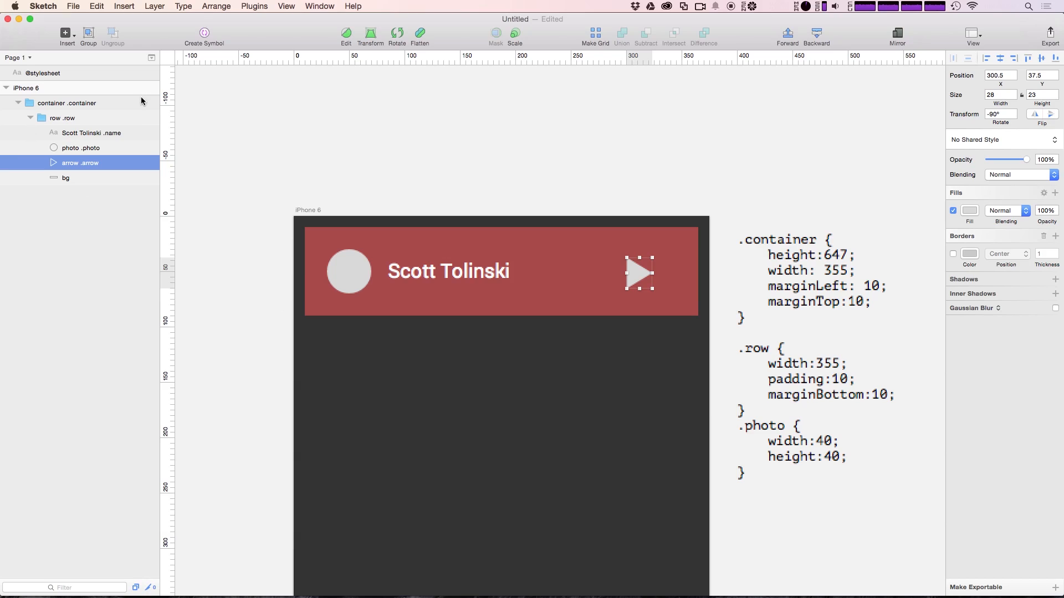
pyautogui.click(80, 136)
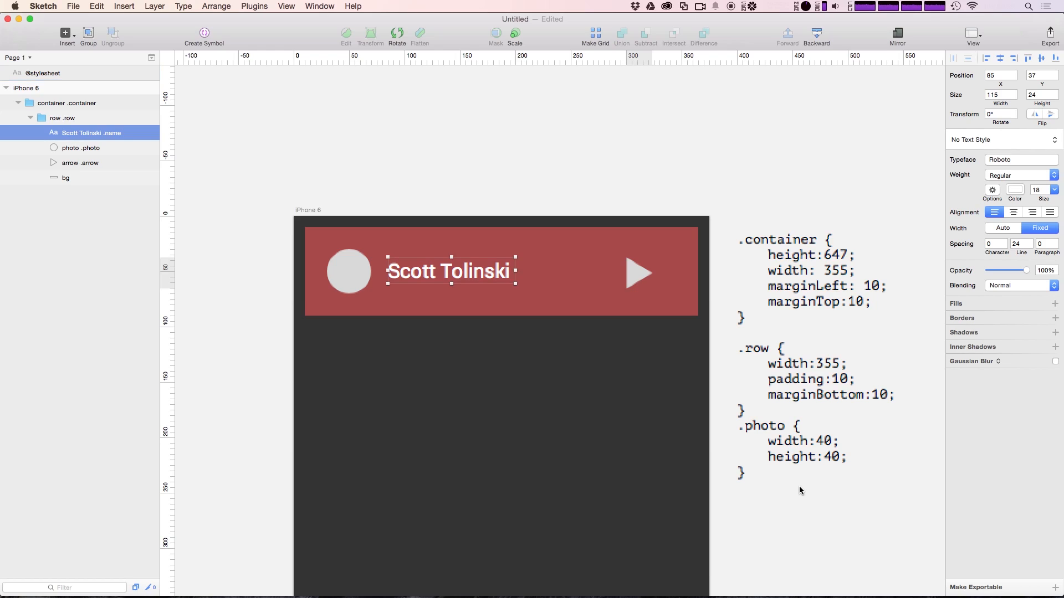
pyautogui.click(760, 561)
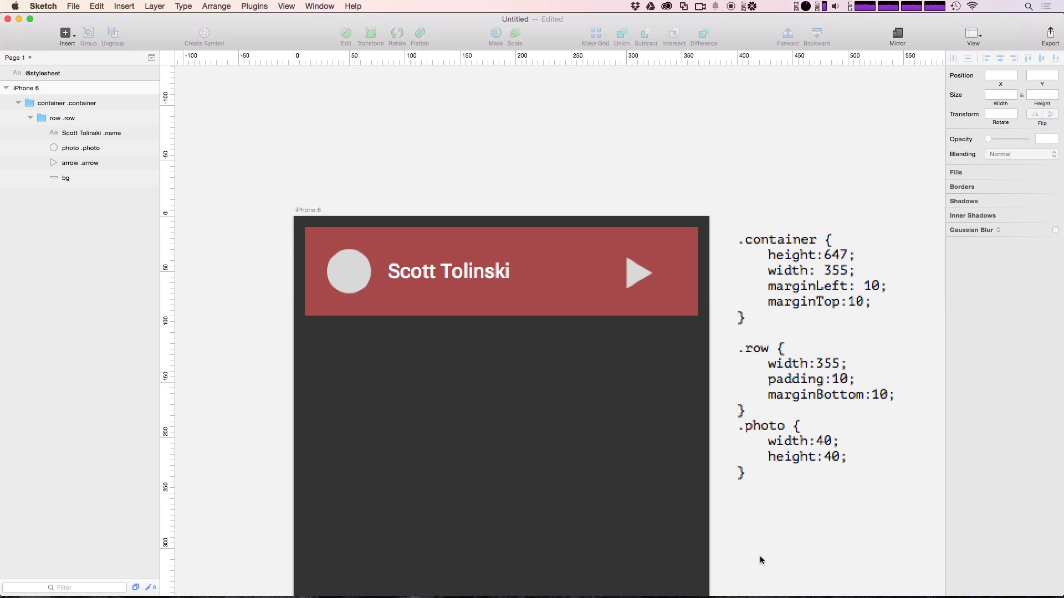
pyautogui.press('ctrl+super+l')
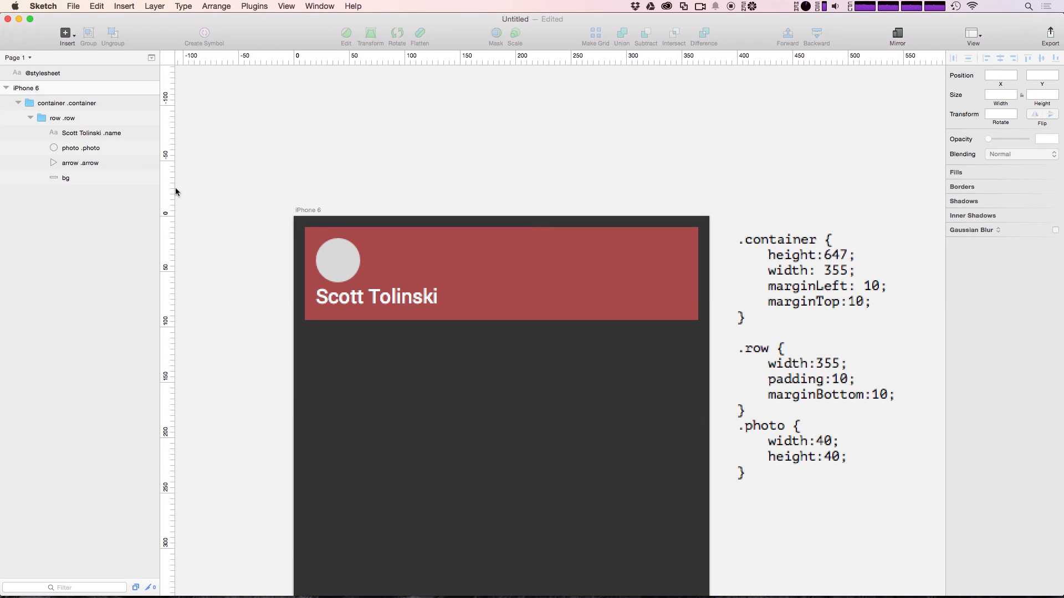
pyautogui.click(94, 163)
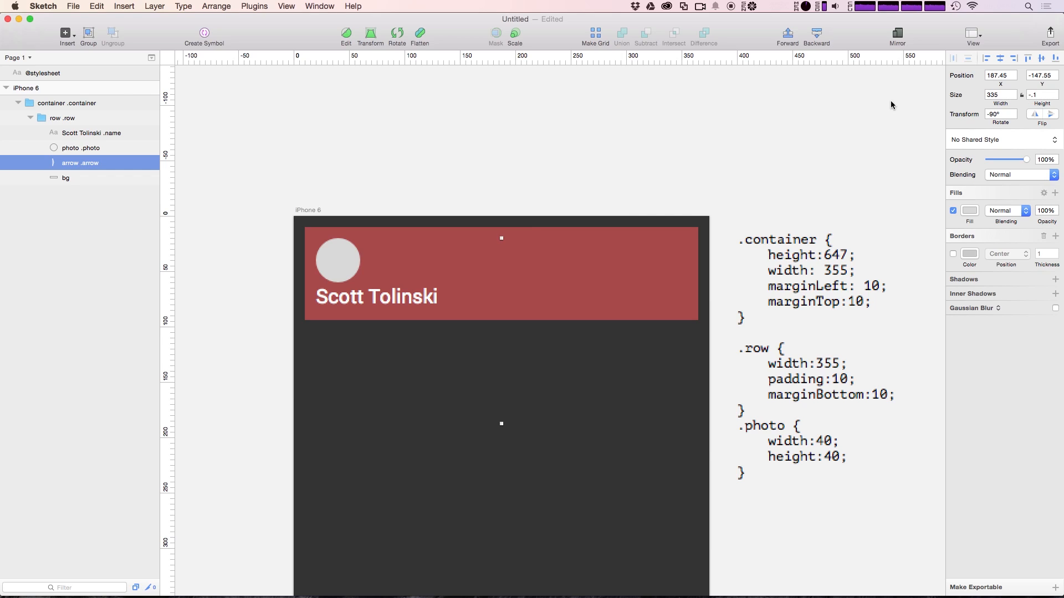
pyautogui.press('super+z')
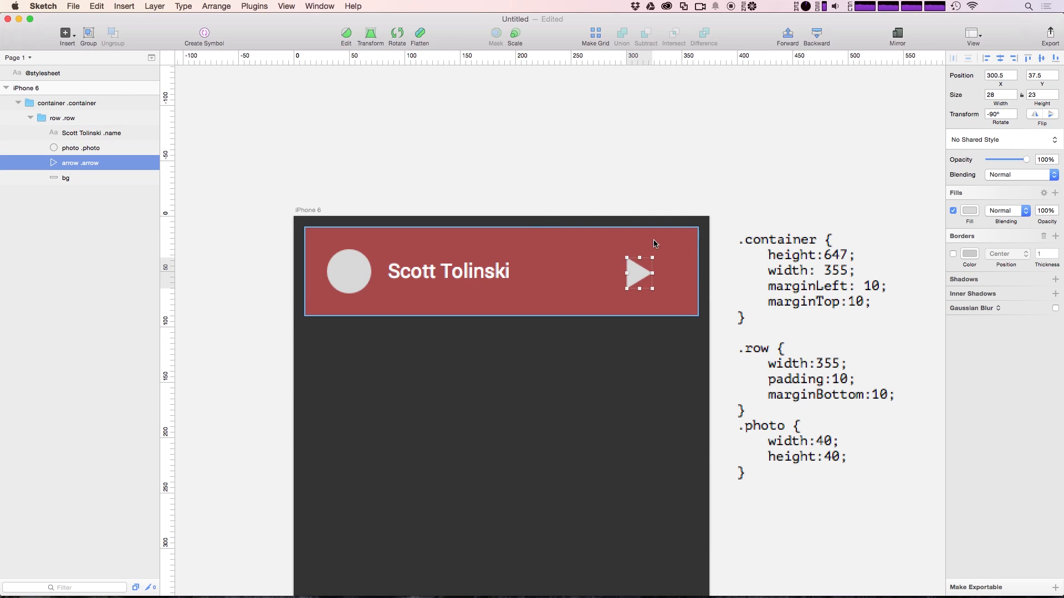
# Append an '.arrow { width:40; height: 35 }' rule to the stylesheet and rerun the layout plugin
pyautogui.click(752, 475)
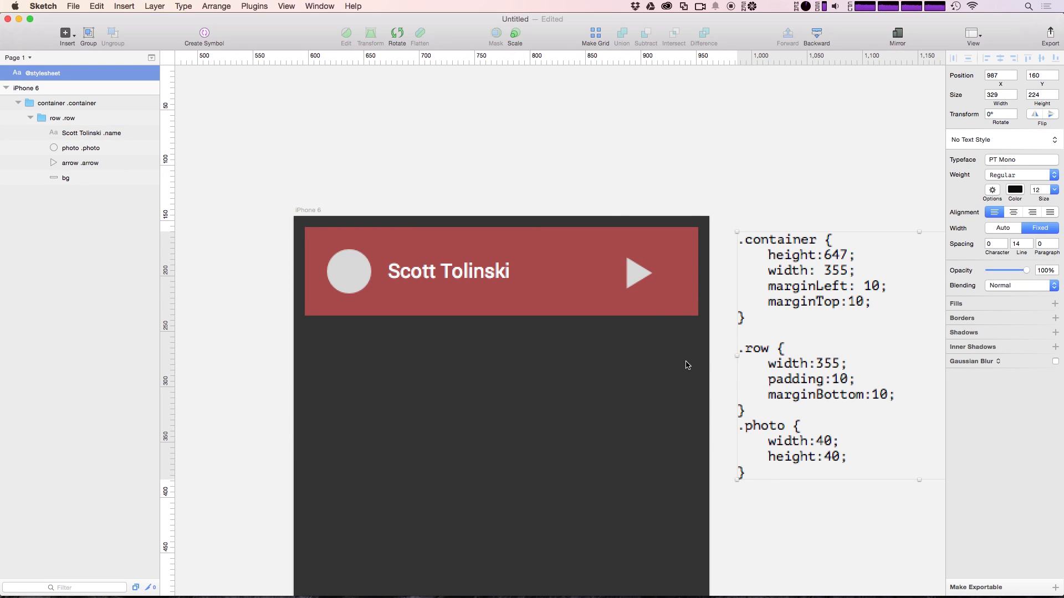
pyautogui.doubleClick(760, 476)
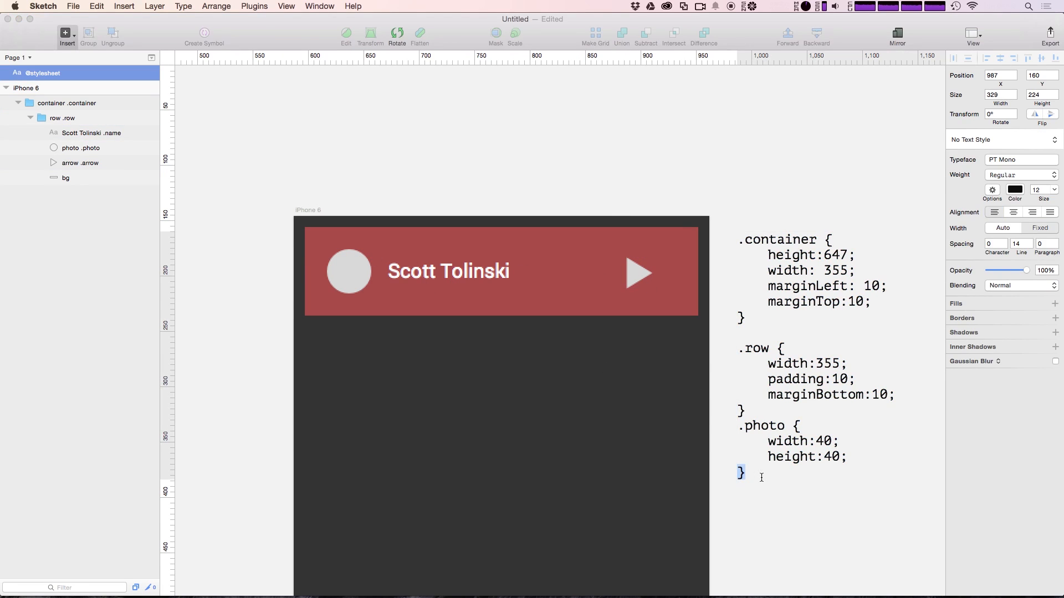
pyautogui.click(761, 477)
pyautogui.press('Return')
pyautogui.write('.arrow { }')
pyautogui.press('Left')
pyautogui.press('Return')
pyautogui.press('Return')
pyautogui.write('width:40')
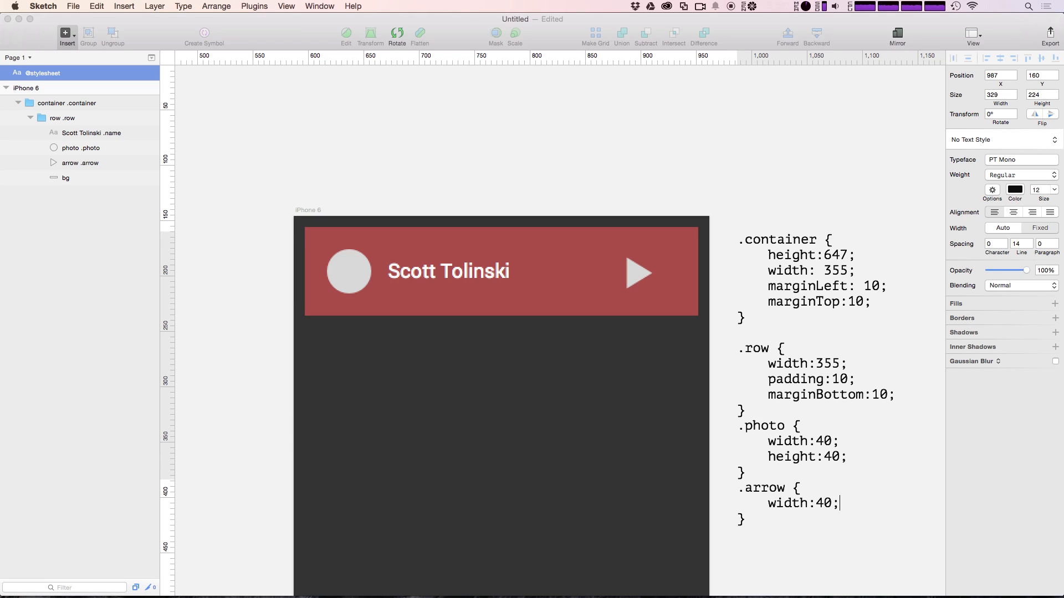
pyautogui.press('Return')
pyautogui.write('height: 35;')
pyautogui.click(799, 581)
pyautogui.press('ctrl+super+l')
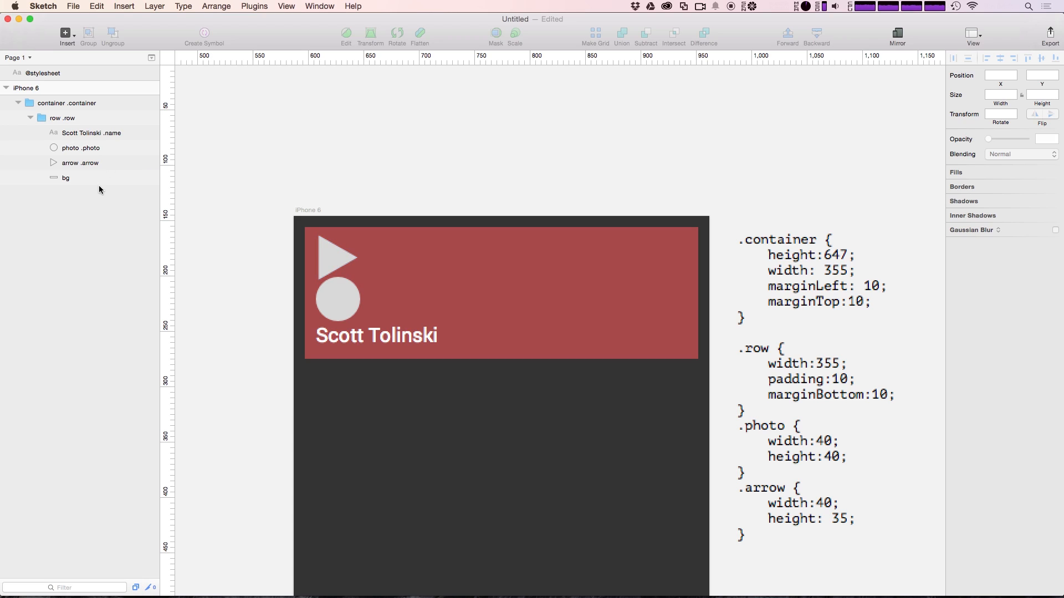
# Add a 'frexDirection: row' line below the padding line in the .row rule
pyautogui.click(99, 135)
pyautogui.click(88, 148)
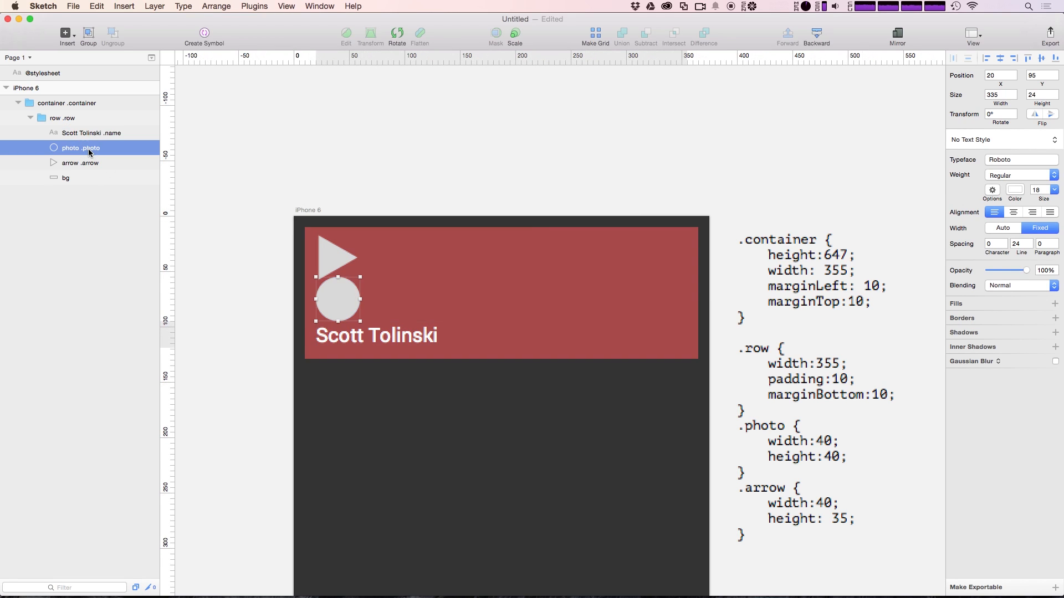
pyautogui.click(90, 162)
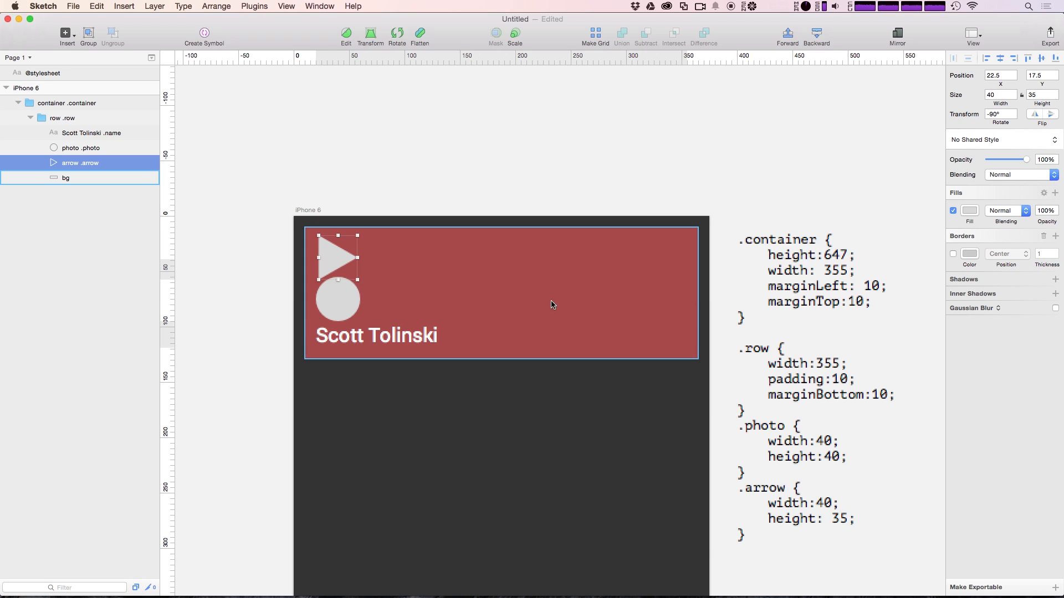
pyautogui.doubleClick(840, 379)
pyautogui.click(901, 403)
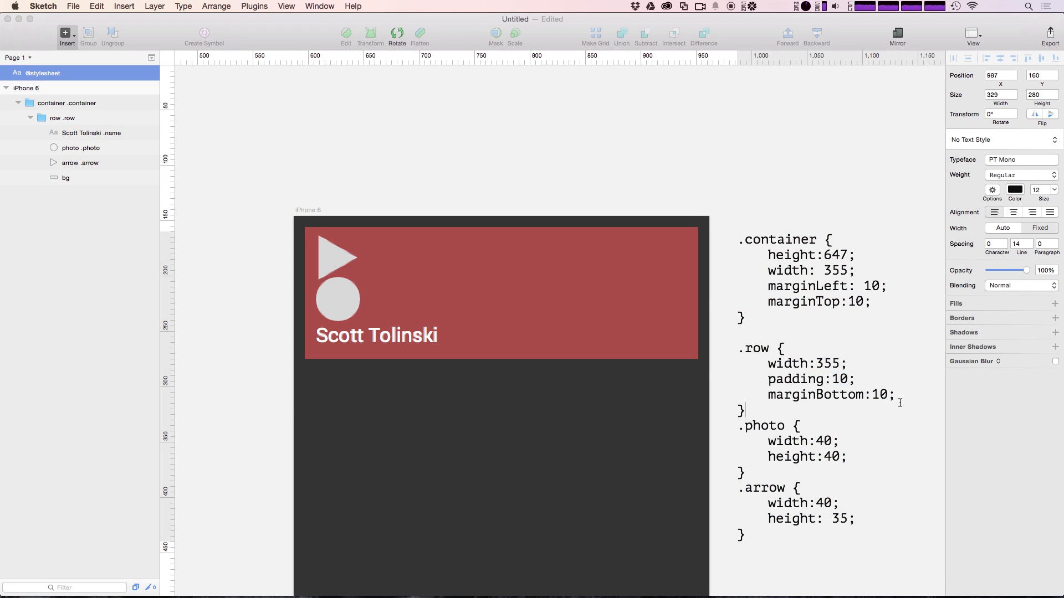
pyautogui.press('Return')
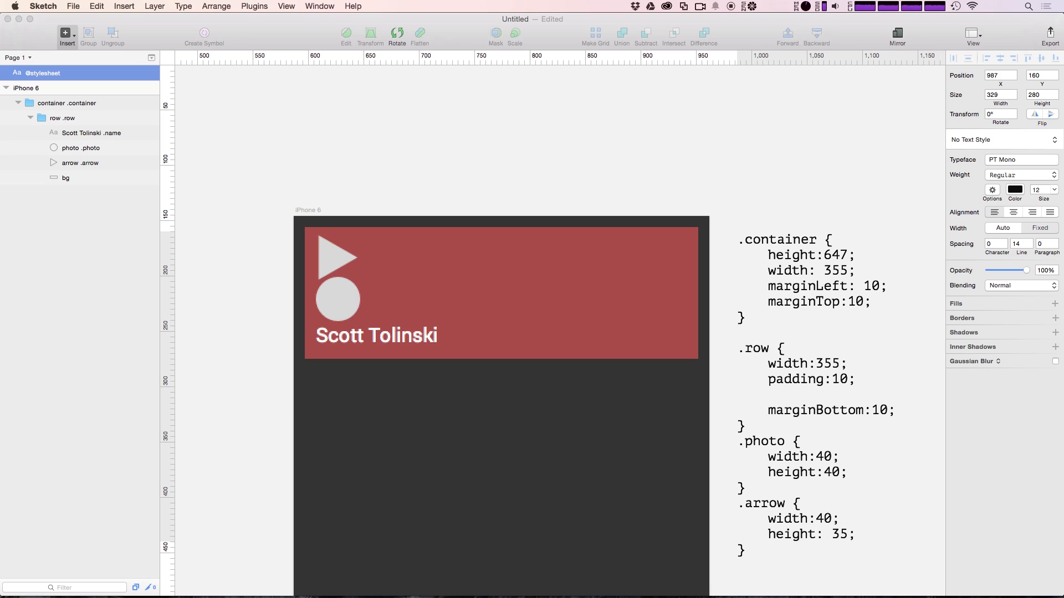
pyautogui.write('frexDirection: row;')
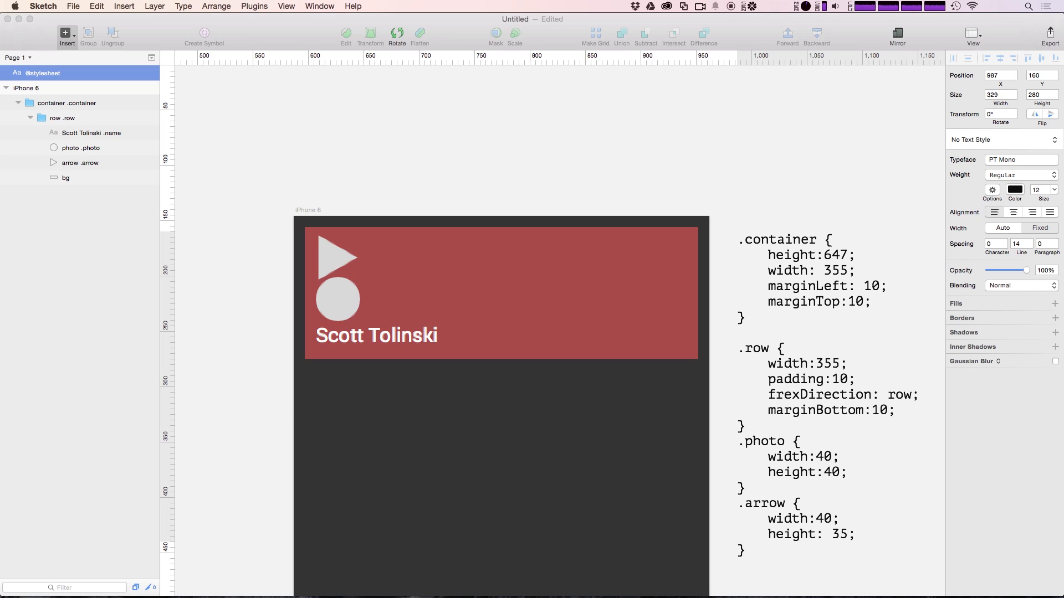
pyautogui.press('BackSpace')
pyautogui.click(630, 157)
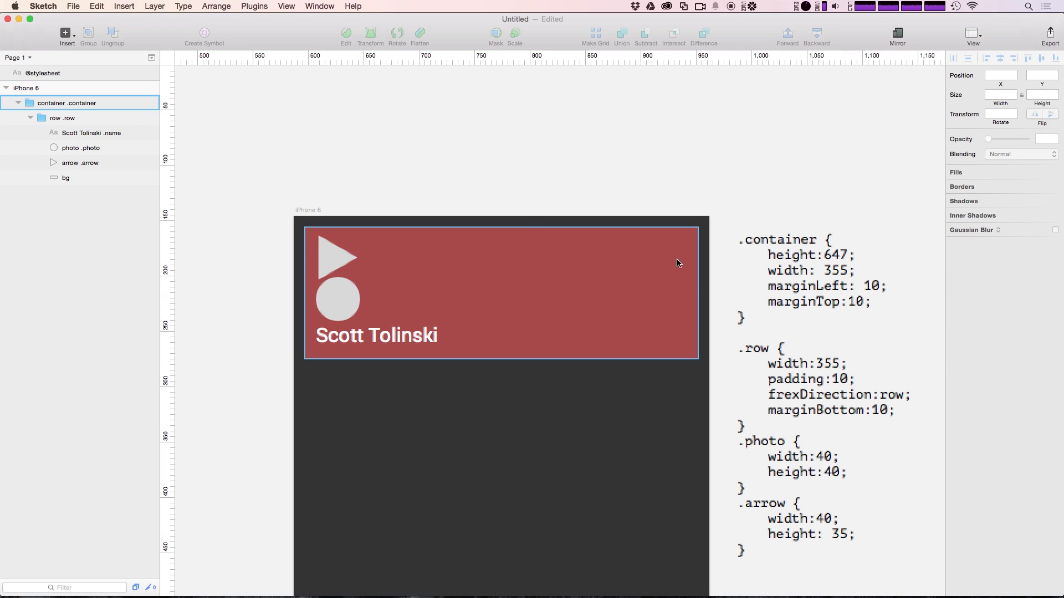
# Correct 'frexDirection' to 'flexDirection' in the .row rule
pyautogui.click(803, 400)
pyautogui.doubleClick(775, 395)
pyautogui.click(778, 395)
pyautogui.press('Delete')
pyautogui.write('l')
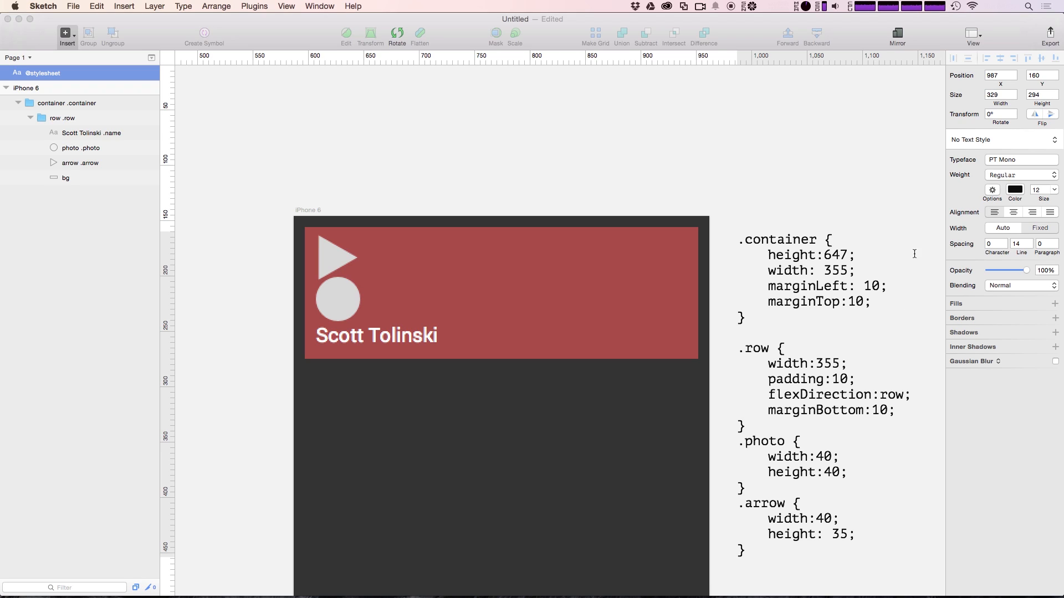
pyautogui.click(770, 170)
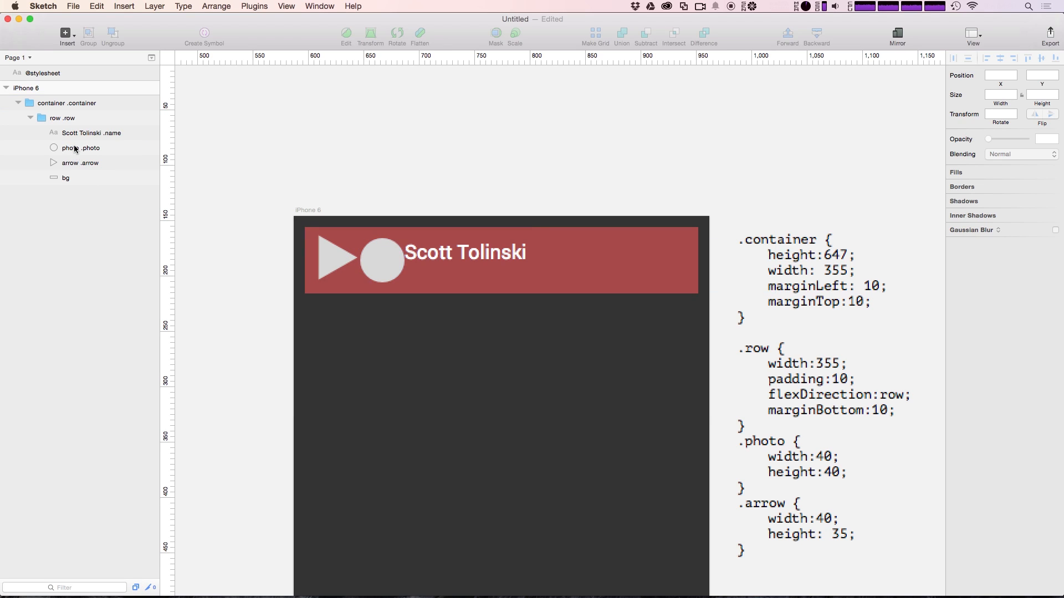
# Move the photo layer below the arrow in the Layers list and reapply the stylesheet layout
pyautogui.moveTo(75, 149)
pyautogui.mouseDown()
pyautogui.moveTo(73, 168)
pyautogui.moveTo(62, 164)
pyautogui.moveTo(72, 160)
pyautogui.mouseUp()
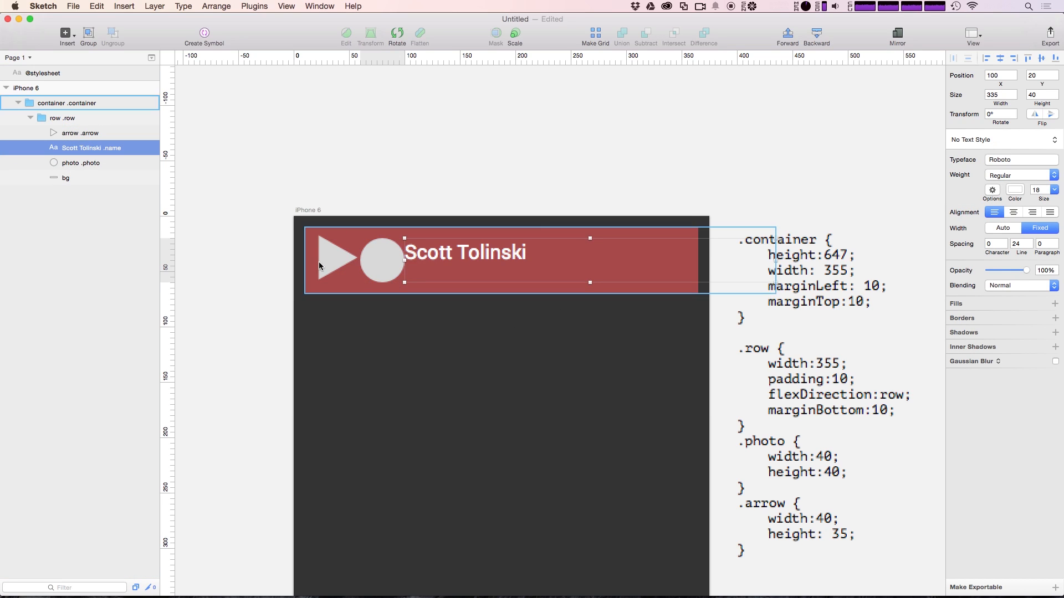
pyautogui.click(259, 217)
pyautogui.press('ctrl+super+l')
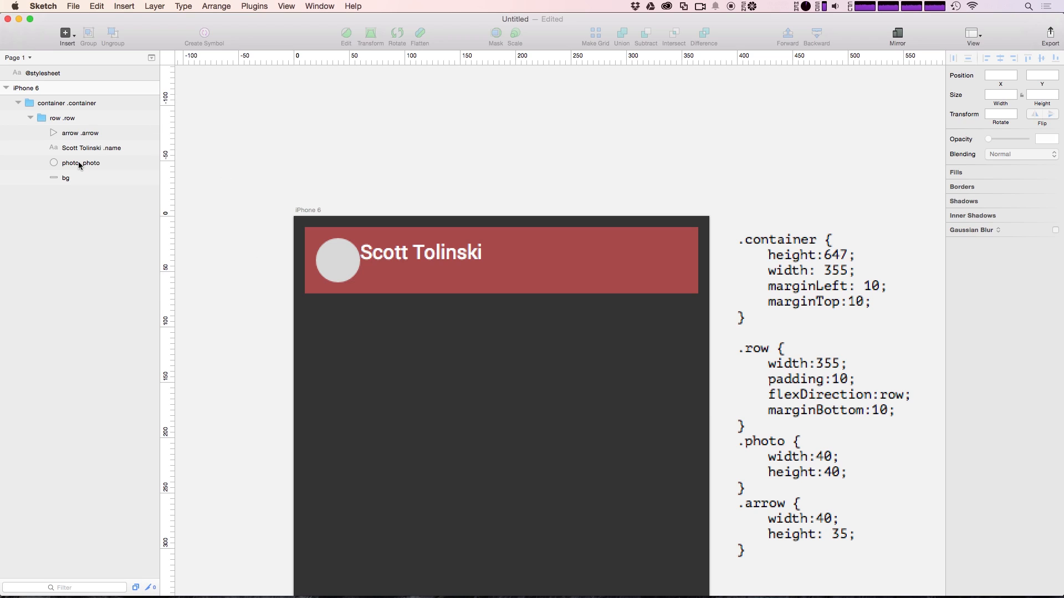
# Select the arrow, container, row group and name text to check the new layout
pyautogui.click(93, 134)
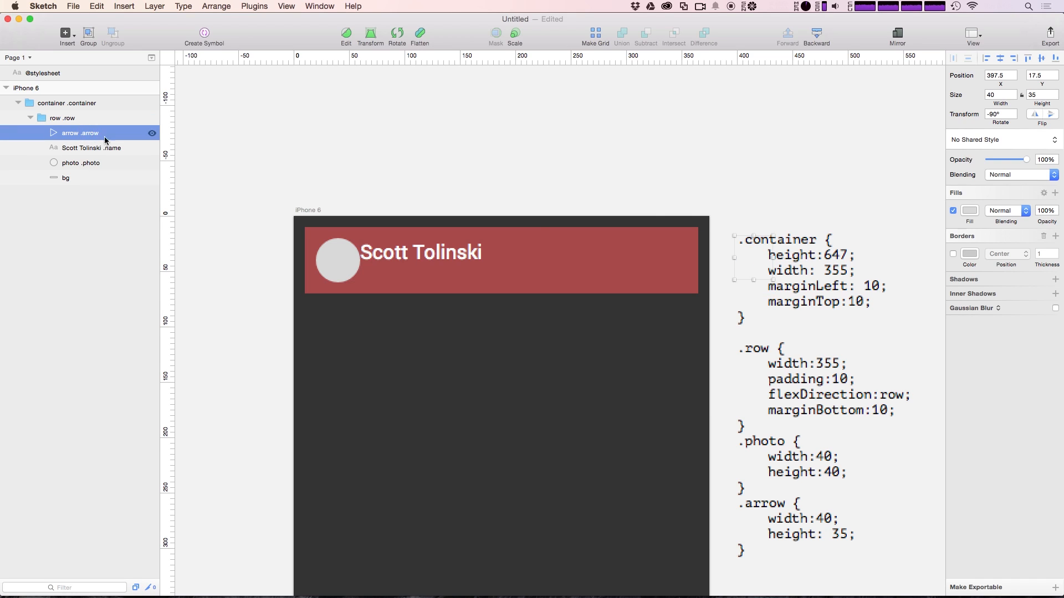
pyautogui.doubleClick(459, 253)
pyautogui.click(427, 163)
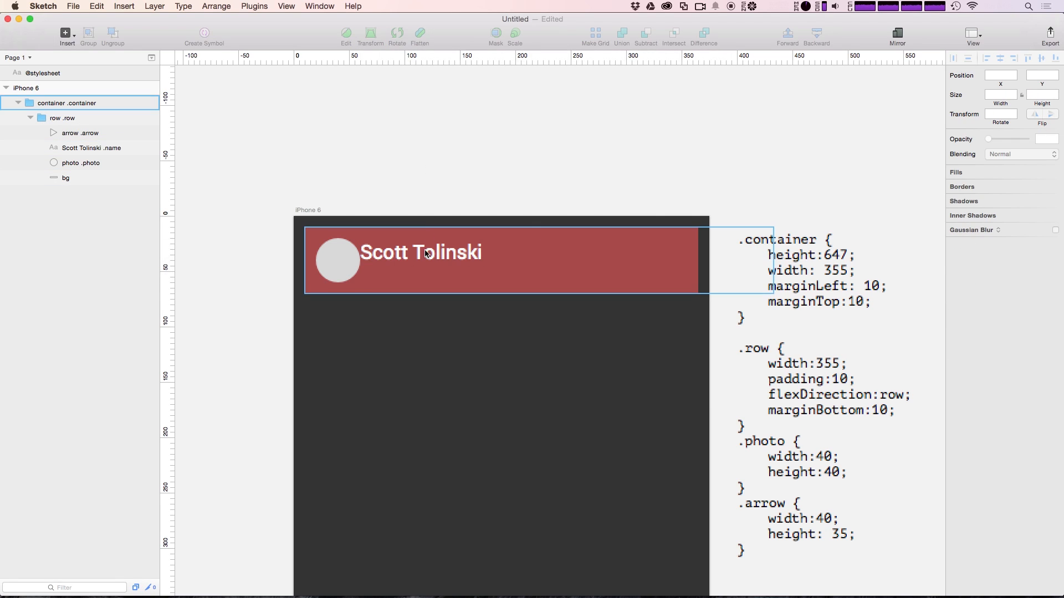
pyautogui.click(423, 256)
pyautogui.doubleClick(422, 256)
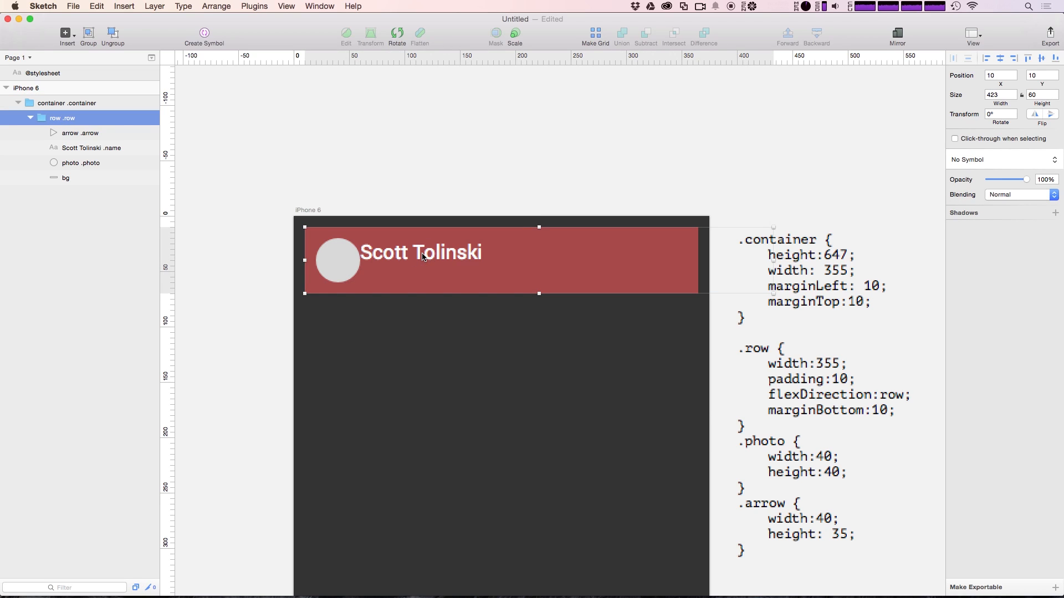
pyautogui.click(423, 256)
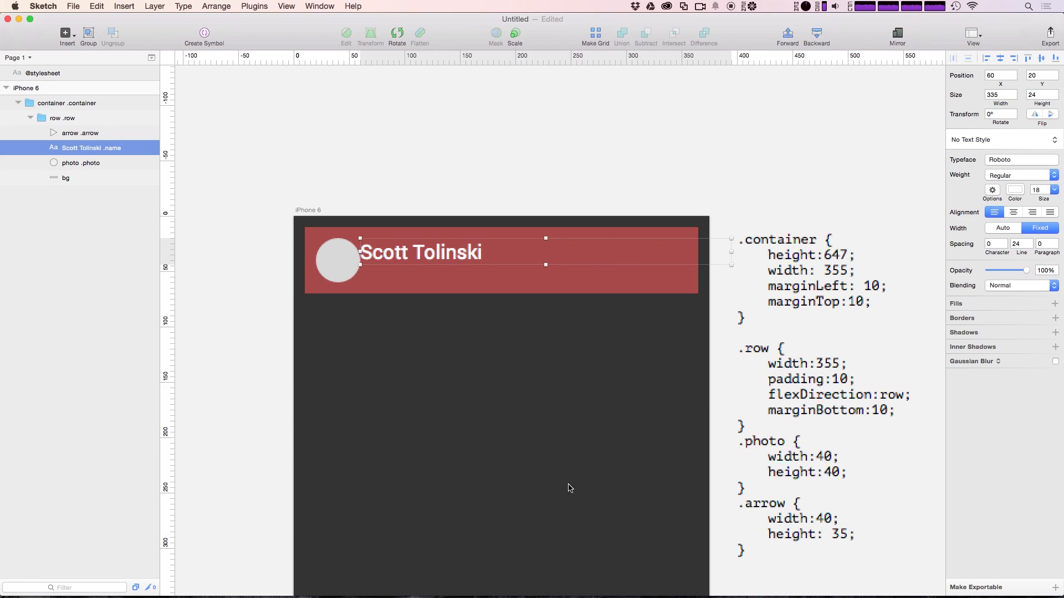
# Insert a blank line before the .arrow rule in the stylesheet
pyautogui.doubleClick(776, 553)
pyautogui.click(784, 501)
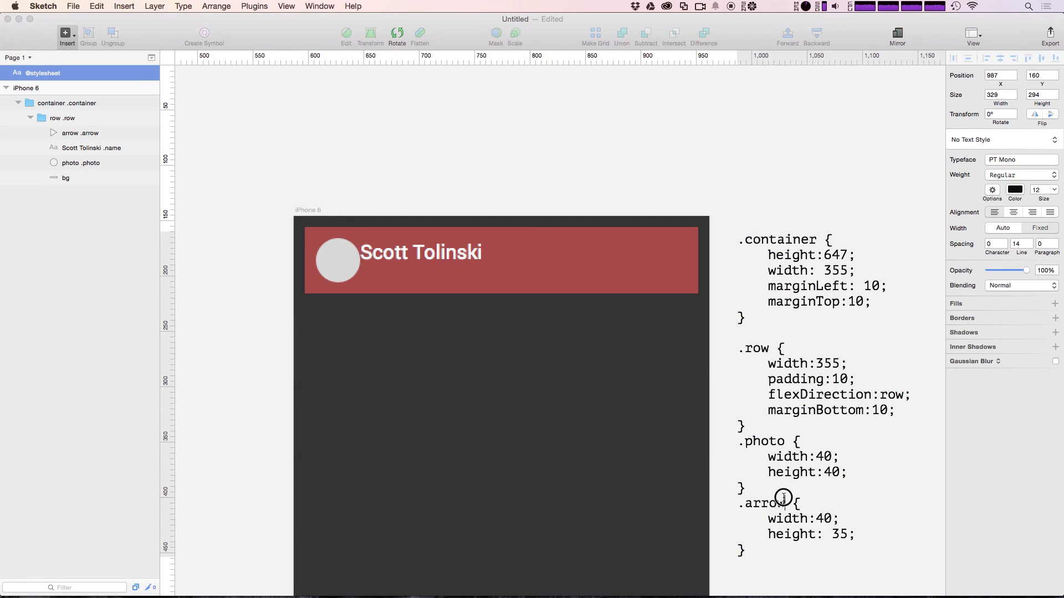
pyautogui.press('Return')
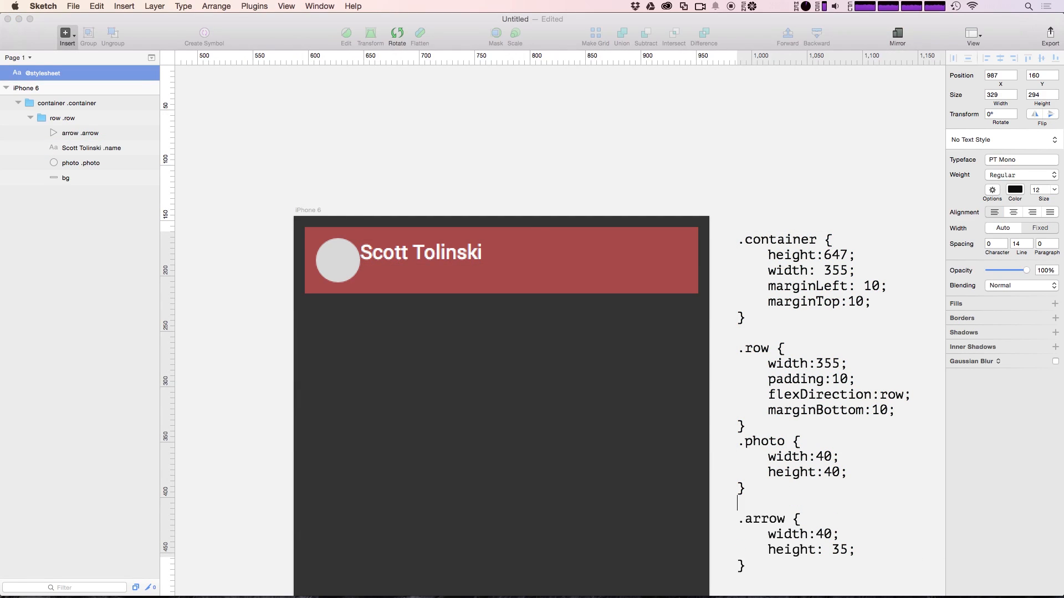
# Write a '.name { flex:2 }' rule between the .photo and .arrow rules
pyautogui.write('.name {  }')
pyautogui.press('Left')
pyautogui.press('Return')
pyautogui.press('Return')
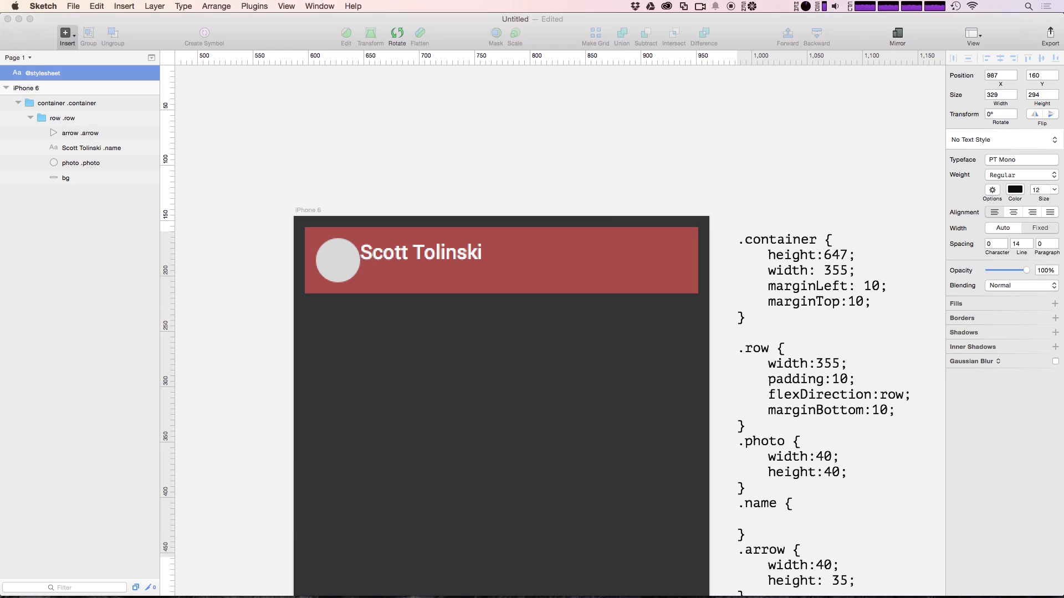
pyautogui.write('flex:2;')
# Cancel the save dialog, deselect the stylesheet, and reapply the layout to the artboard
pyautogui.press('super+s')
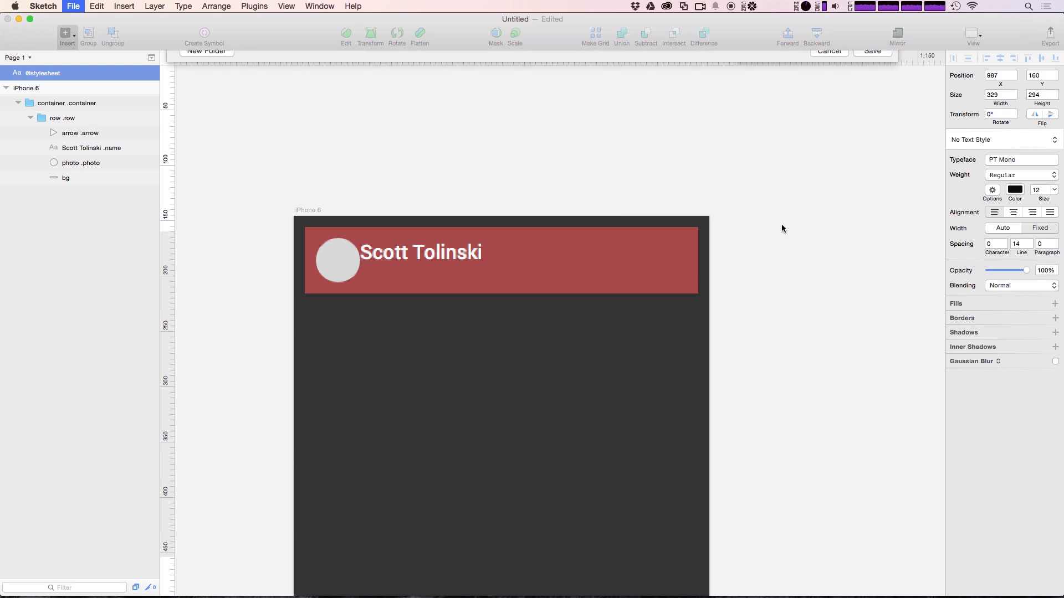
pyautogui.press('Escape')
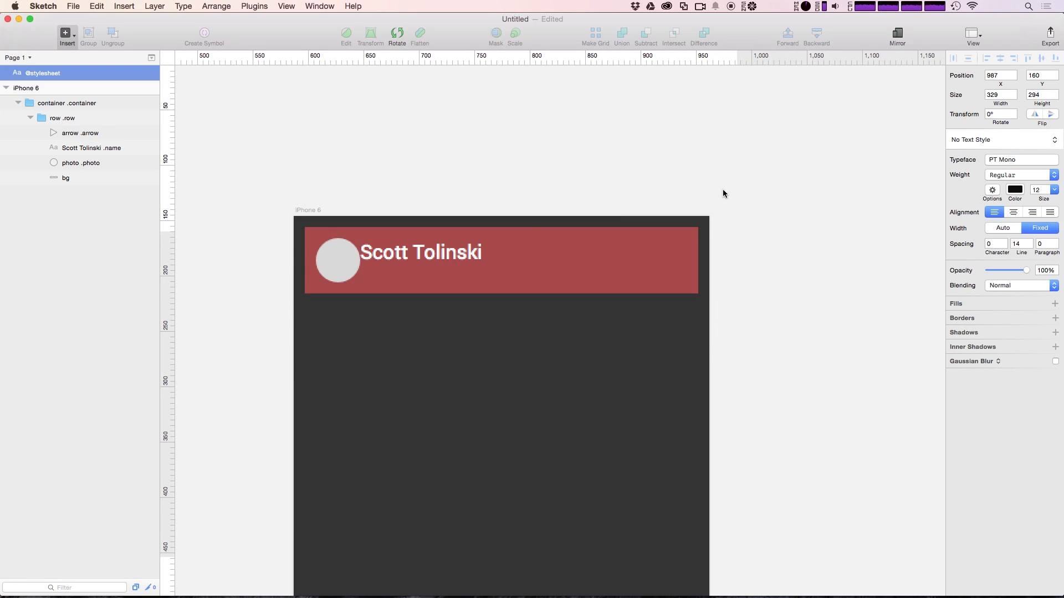
pyautogui.click(722, 189)
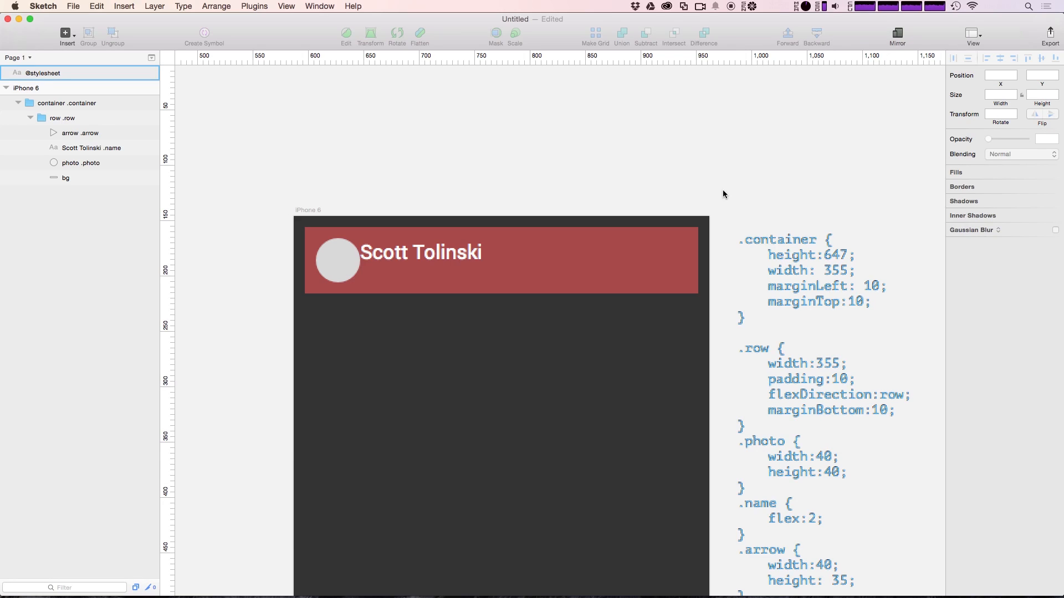
pyautogui.press('super+l')
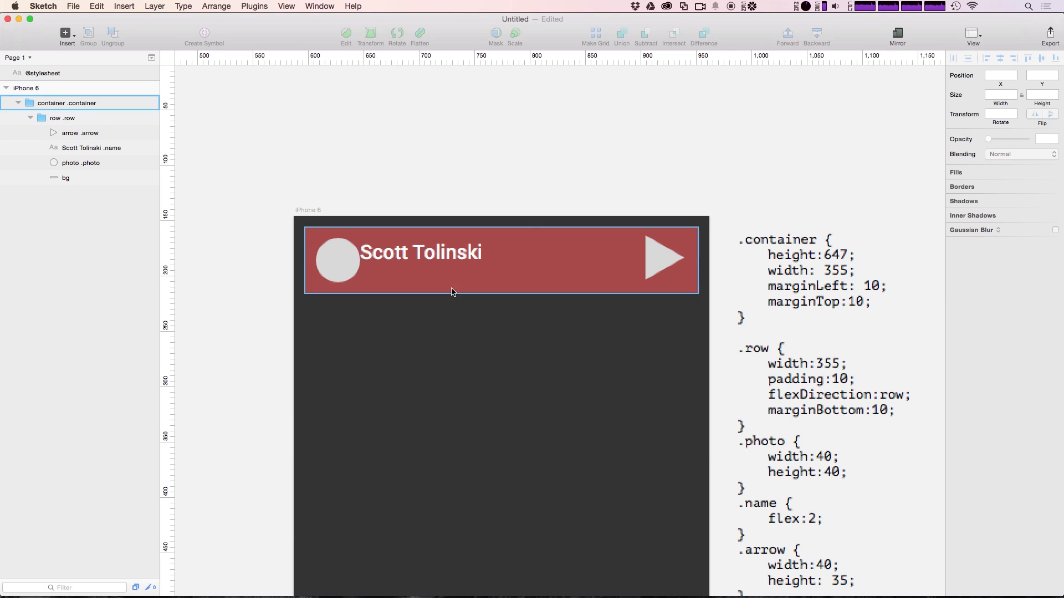
# Select the name text, arrow triangle and row group on the canvas to inspect them
pyautogui.click(403, 257)
pyautogui.doubleClick(403, 256)
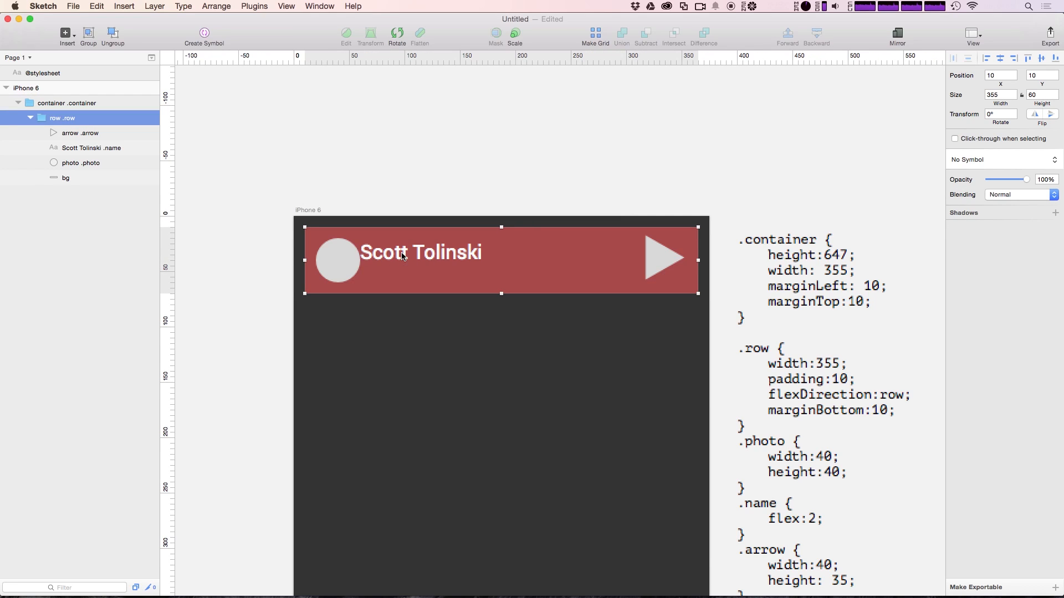
pyautogui.doubleClick(403, 257)
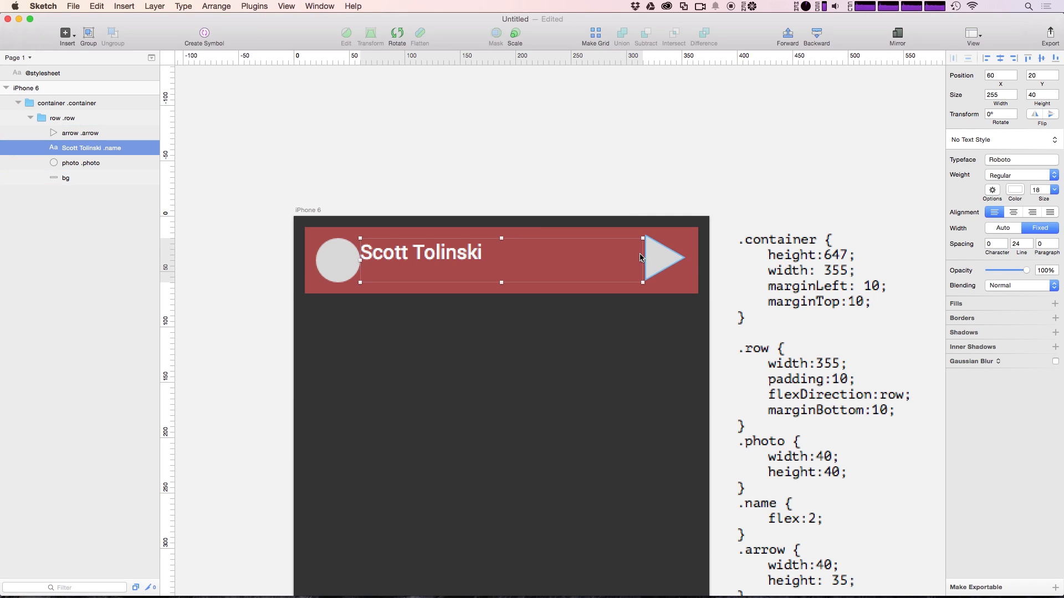
pyautogui.click(662, 270)
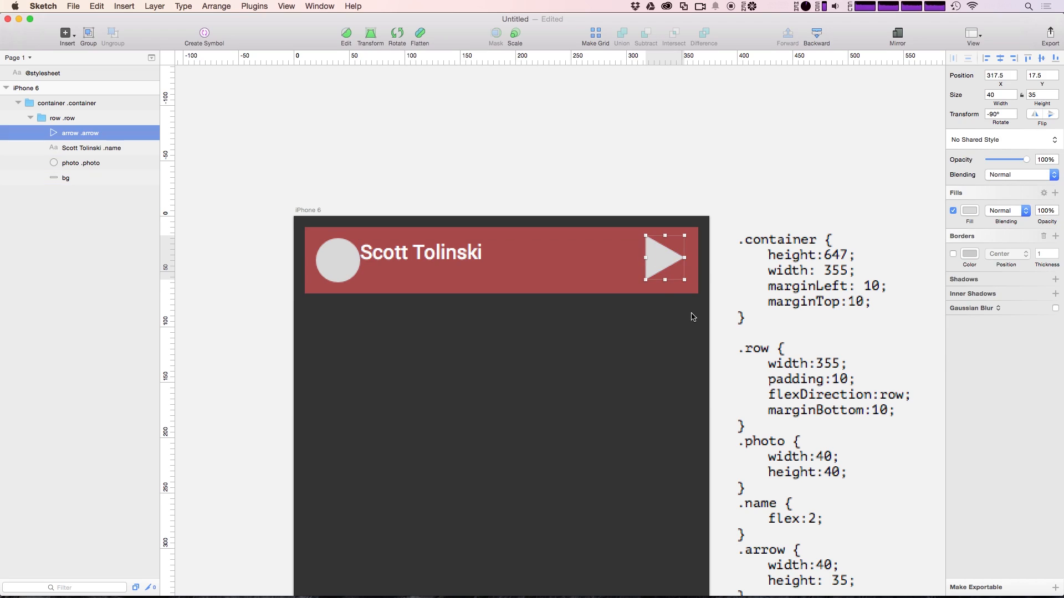
pyautogui.click(568, 146)
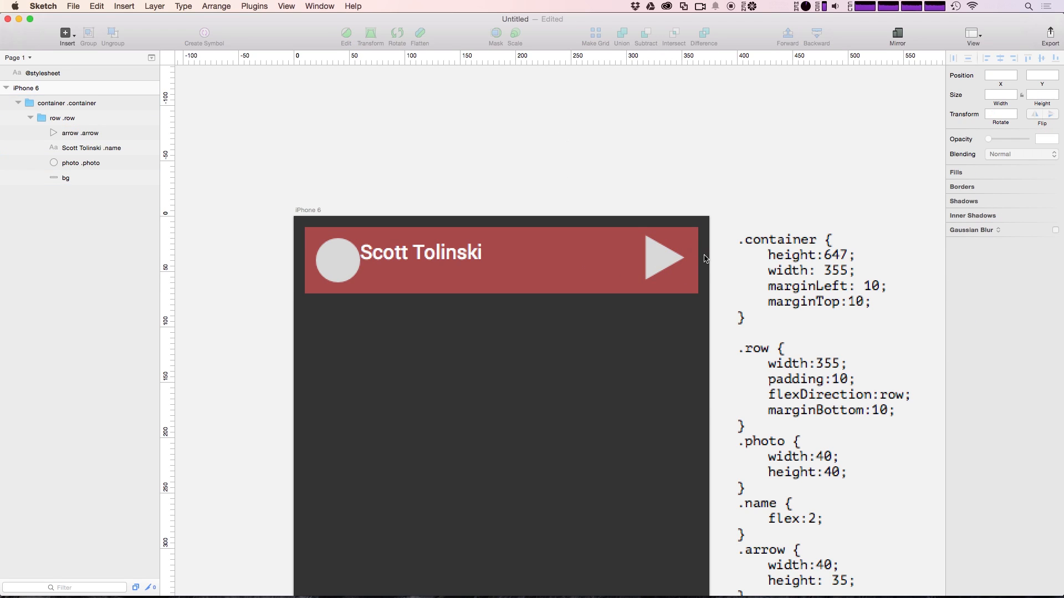
pyautogui.click(665, 264)
pyautogui.click(665, 264)
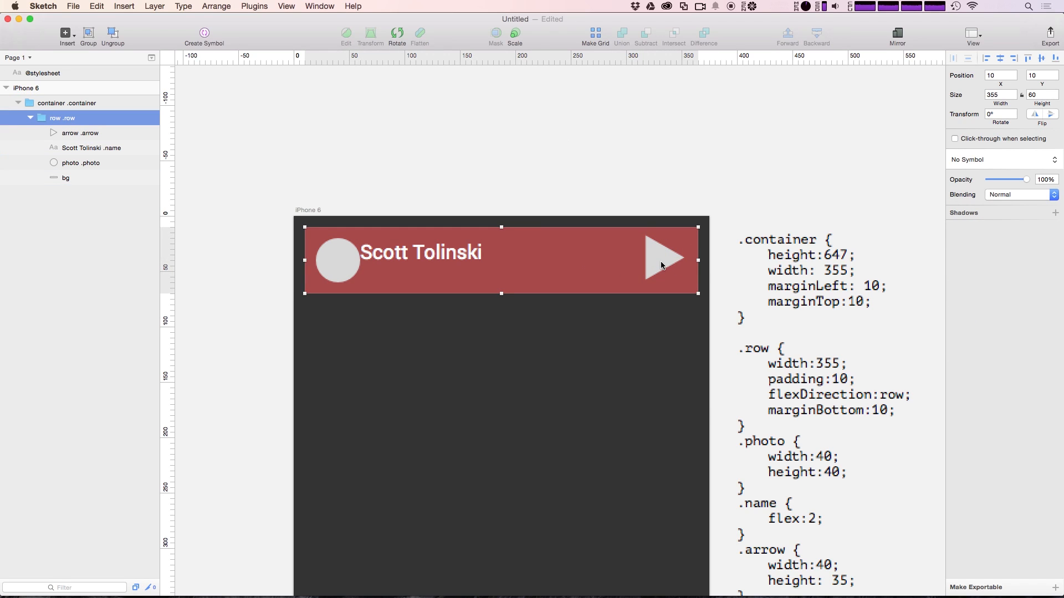
pyautogui.click(629, 140)
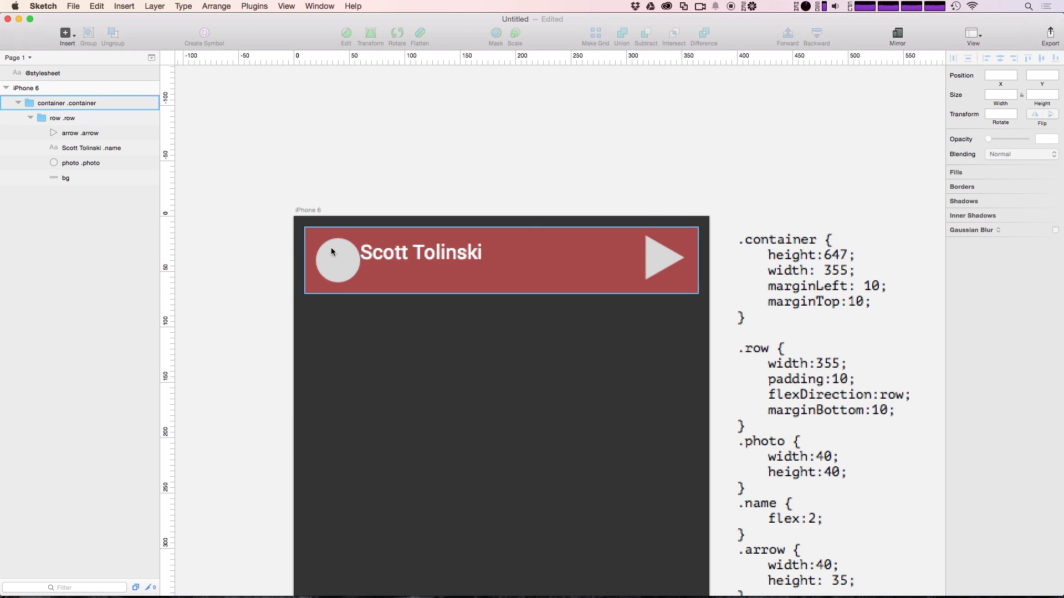
# Add an indented 'marginTop:3;' line below height: 35 in the .arrow rule
pyautogui.click(861, 497)
pyautogui.moveTo(712, 417); pyautogui.dragTo(729, 273)
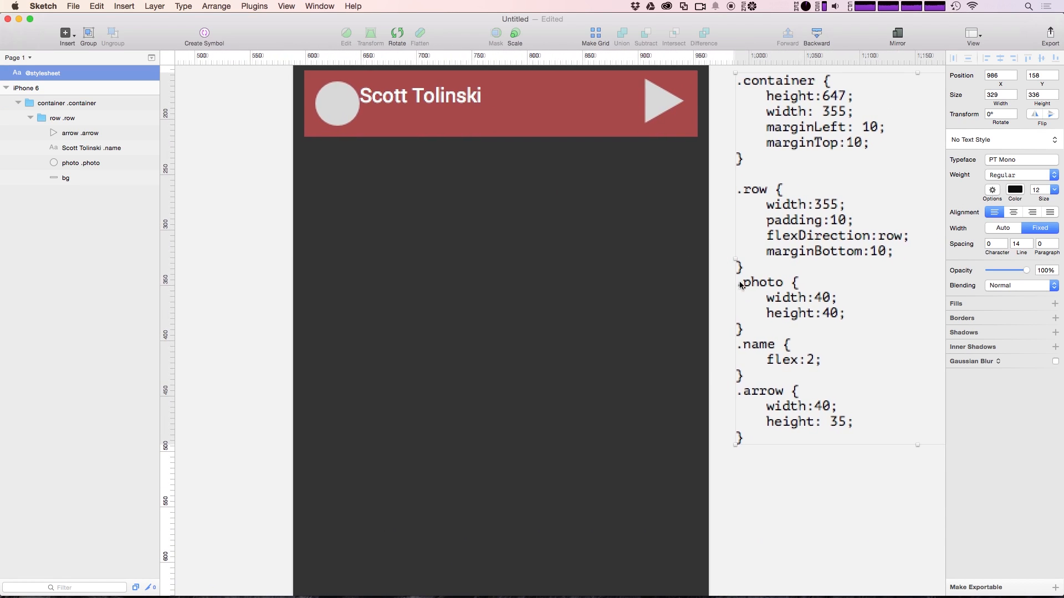
pyautogui.doubleClick(825, 422)
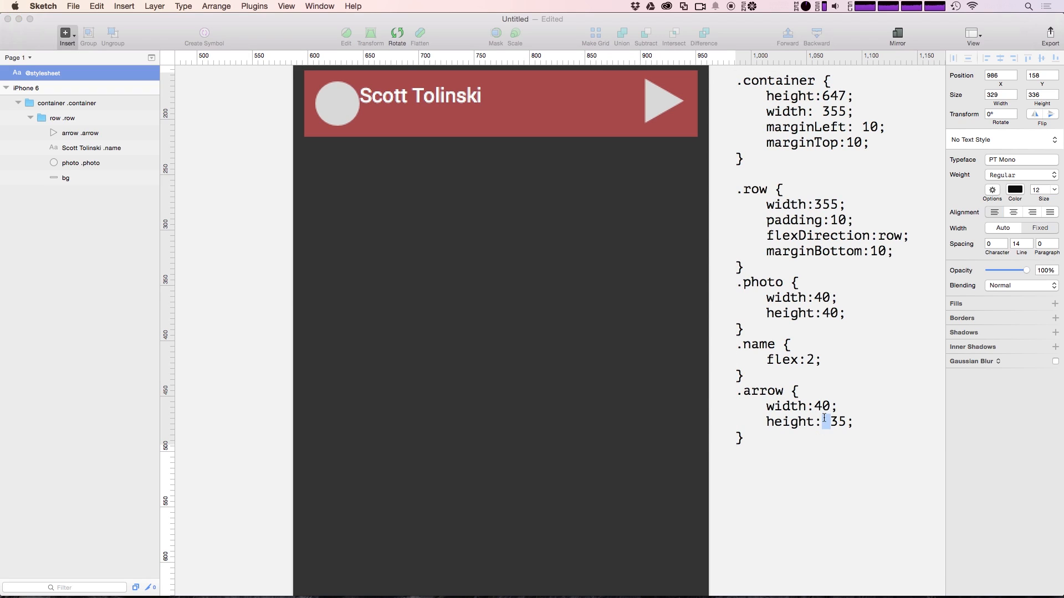
pyautogui.press('Right')
pyautogui.press('Right')
pyautogui.press('Right')
pyautogui.press('Return')
pyautogui.write('marginTop:3;')
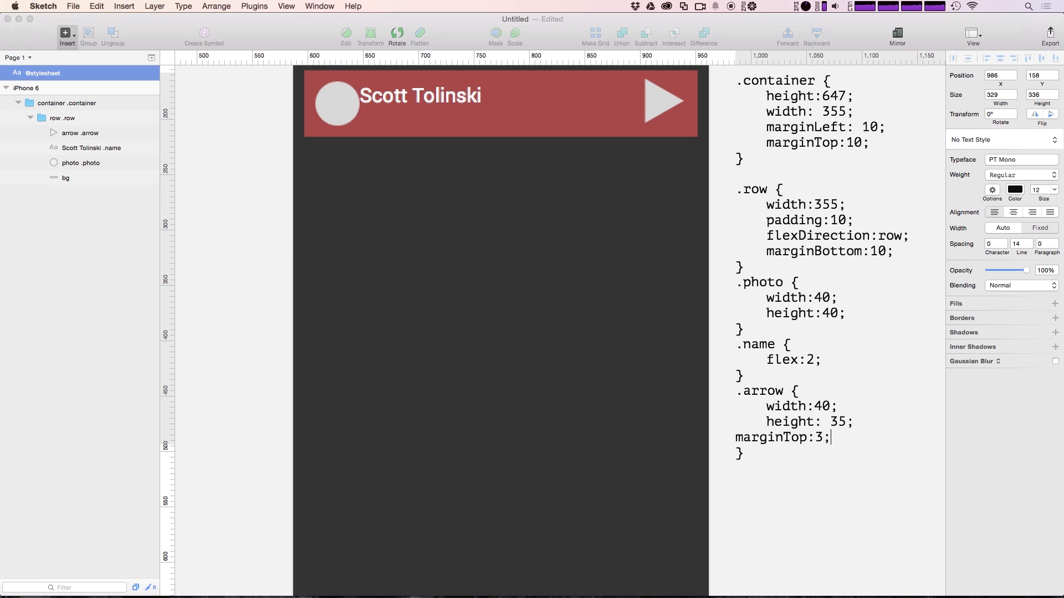
pyautogui.press('super+Left')
pyautogui.press('Tab')
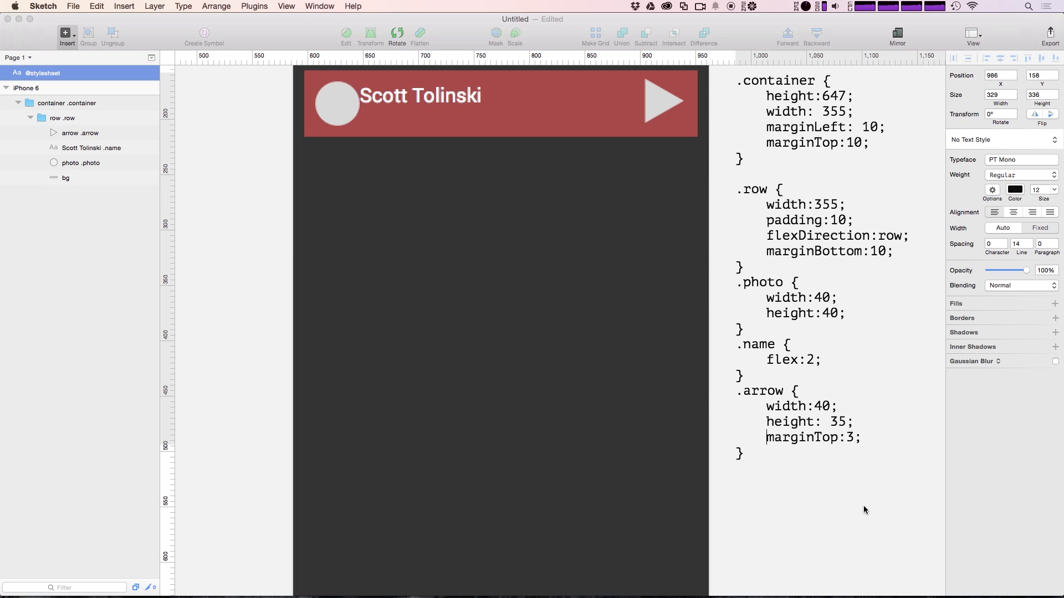
pyautogui.press('Escape')
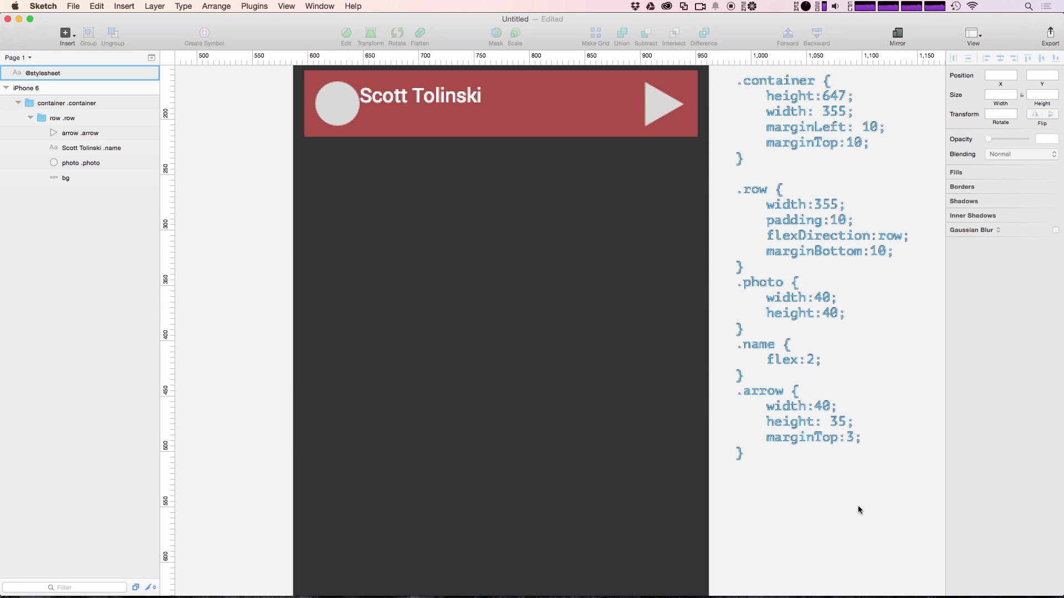
pyautogui.moveTo(577, 209); pyautogui.dragTo(577, 273)
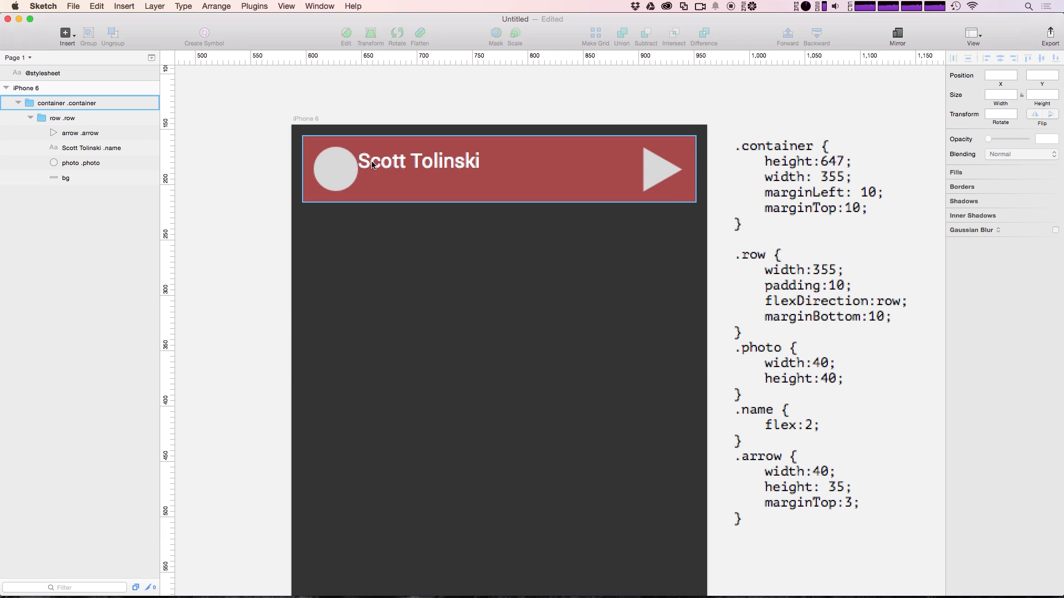
# Add a 'marginLeft: 10' line inside the .name rule
pyautogui.click(808, 430)
pyautogui.doubleClick(794, 415)
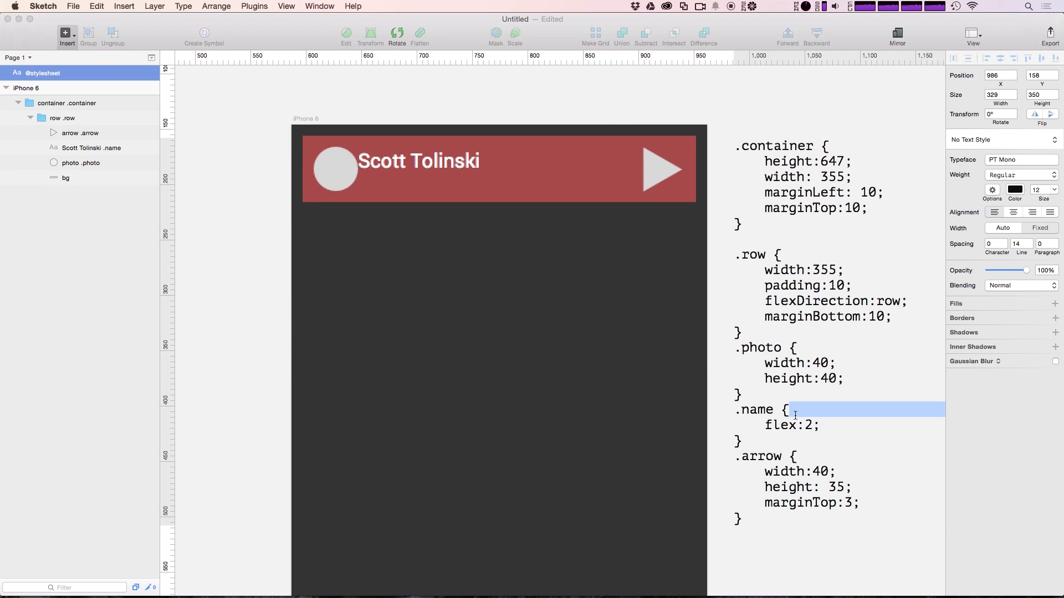
pyautogui.press('Left')
pyautogui.press('Return')
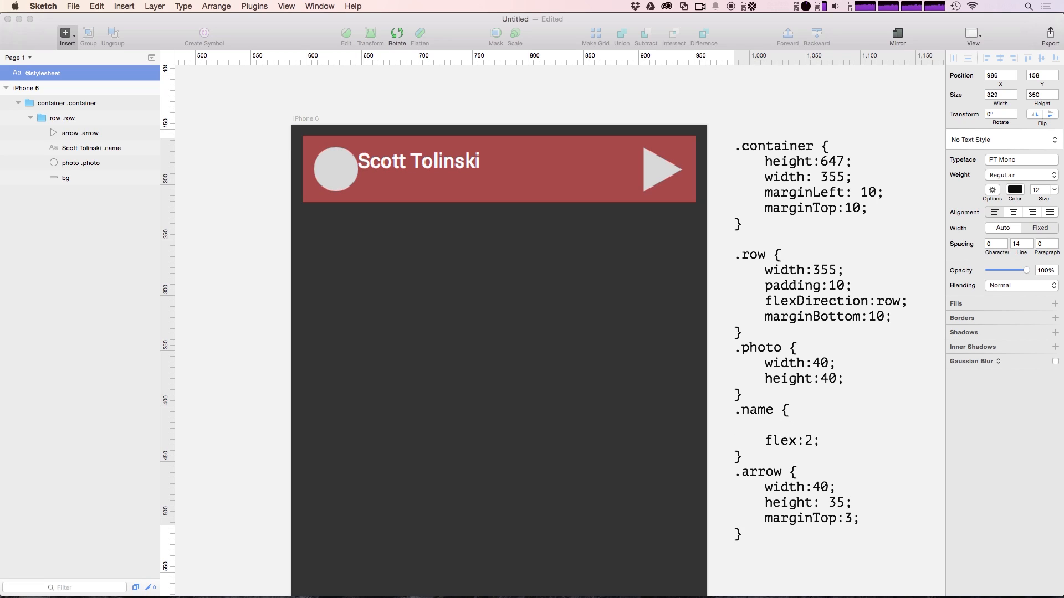
pyautogui.write('marginLeft: 10;')
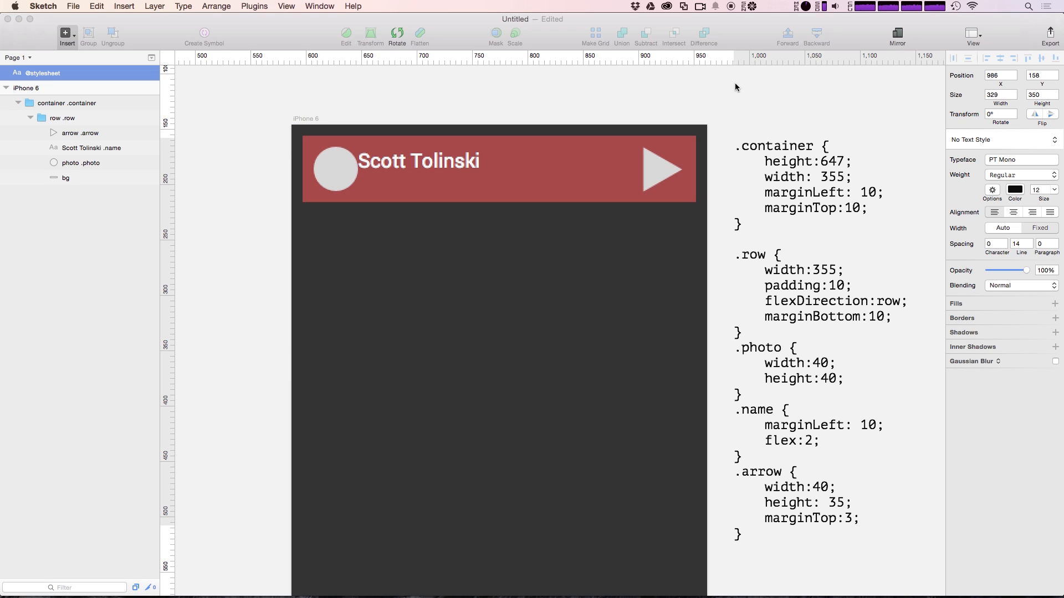
pyautogui.click(739, 82)
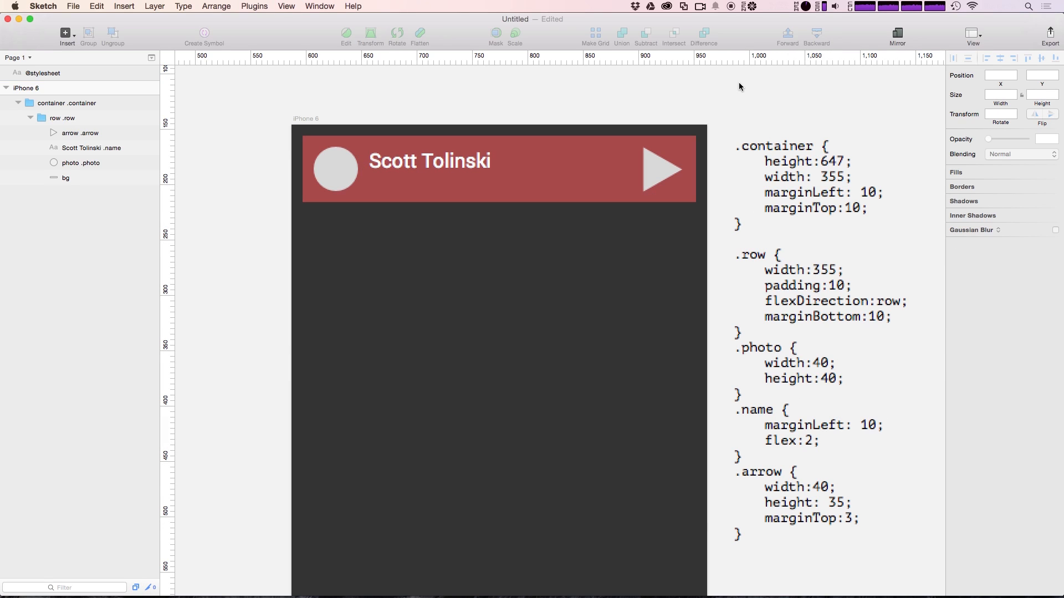
# Insert a marginTop line of 10 right after '.name {' and apply the stylesheet
pyautogui.click(885, 455)
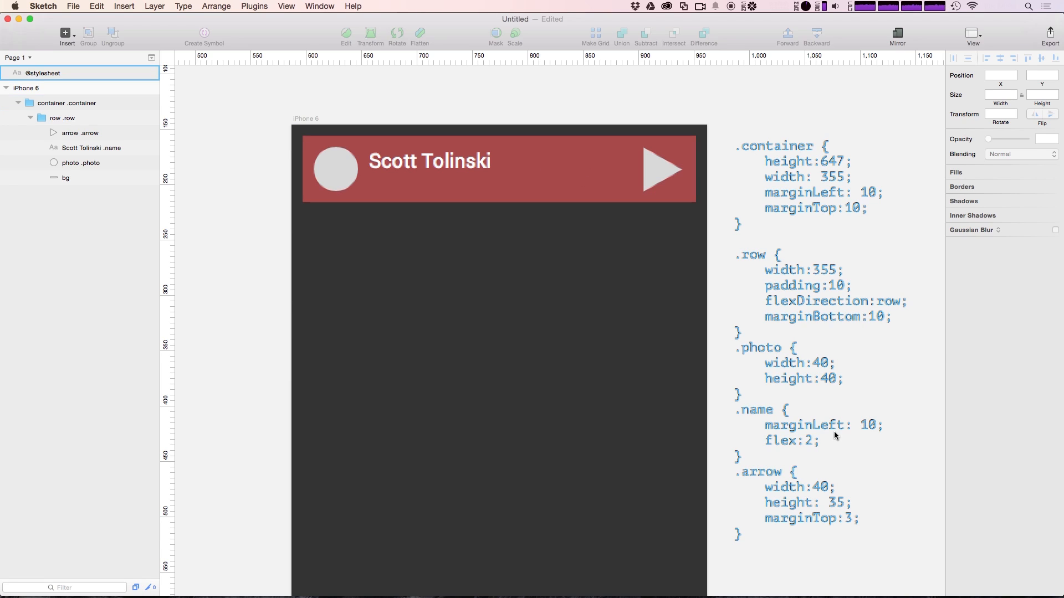
pyautogui.click(833, 433)
pyautogui.doubleClick(813, 415)
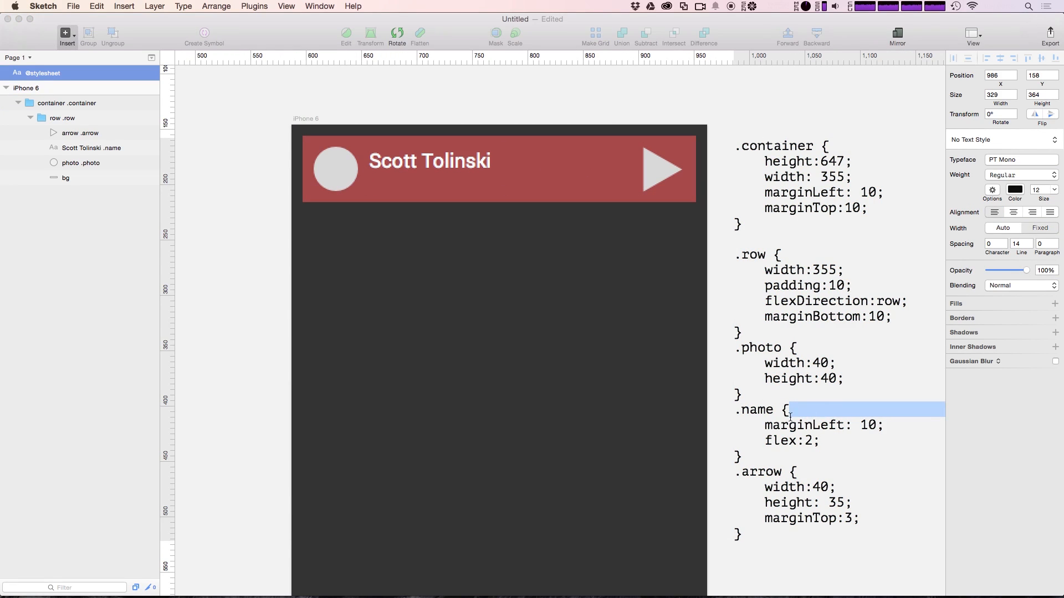
pyautogui.press('Right')
pyautogui.press('Up')
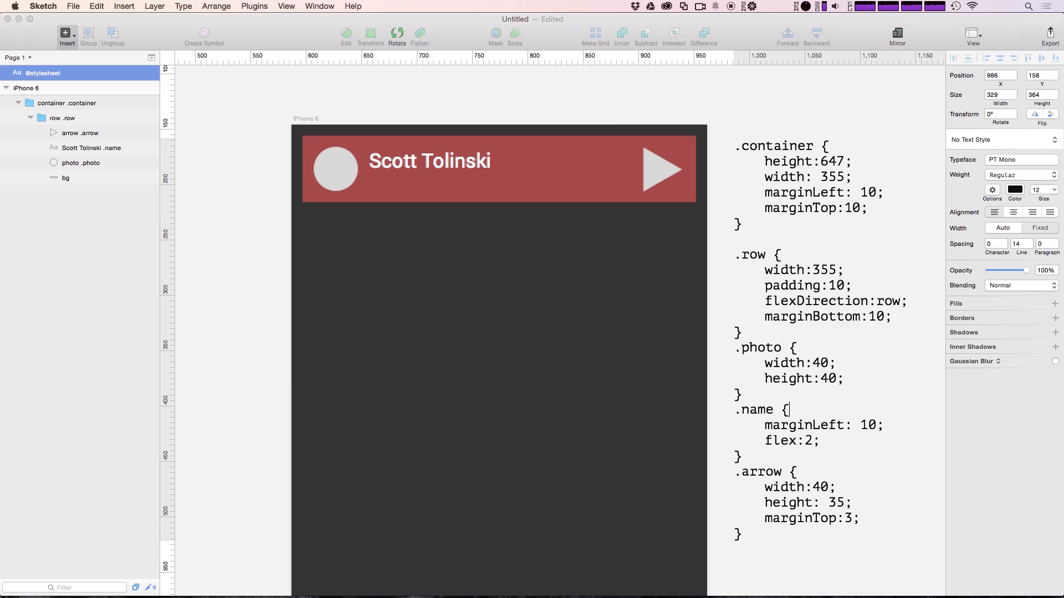
pyautogui.press('Return')
pyautogui.write('margin')
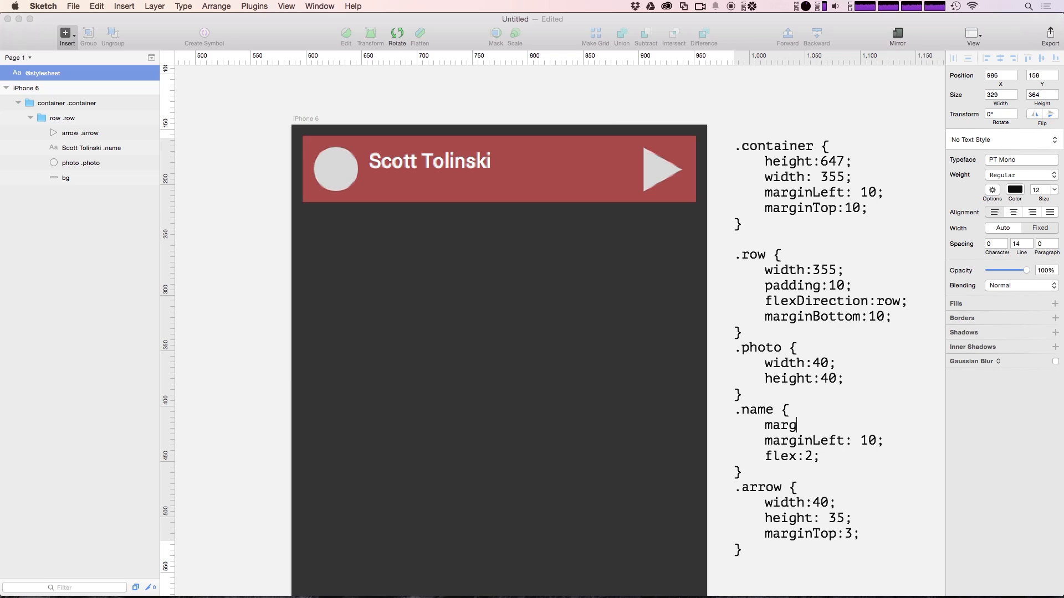
pyautogui.write('Top:20;')
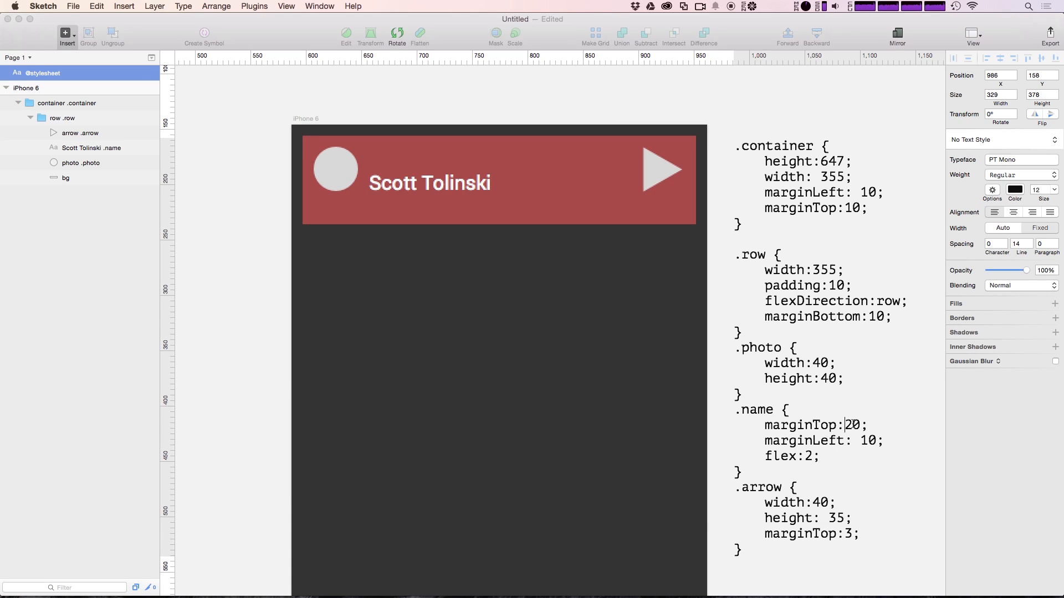
pyautogui.click(853, 424)
pyautogui.press('BackSpace')
pyautogui.write('1')
pyautogui.click(759, 80)
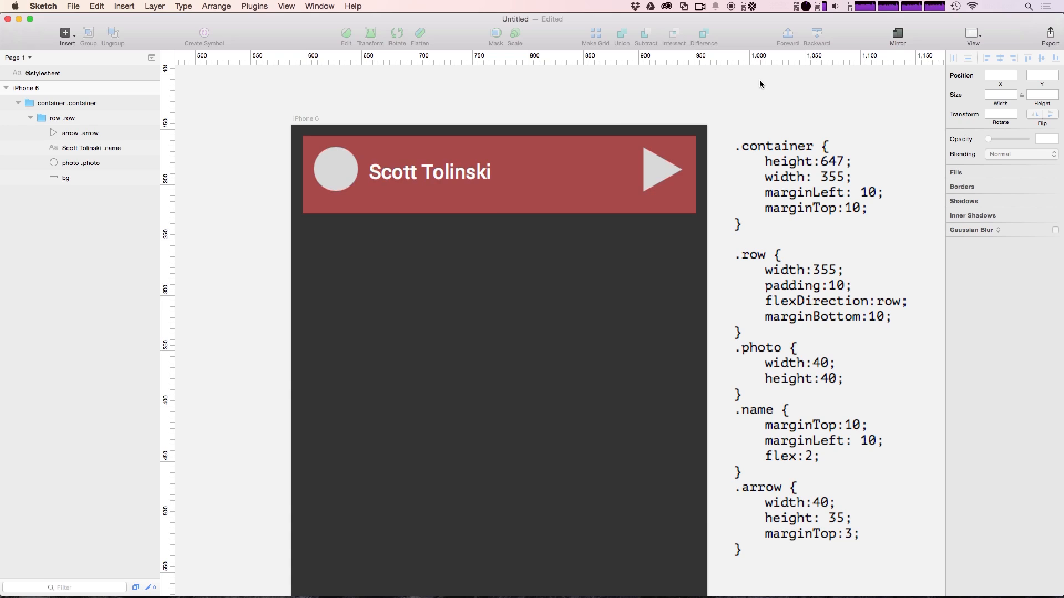
# Change the .name marginTop value from 10 to 8 and re-render the layout
pyautogui.click(762, 427)
pyautogui.doubleClick(824, 426)
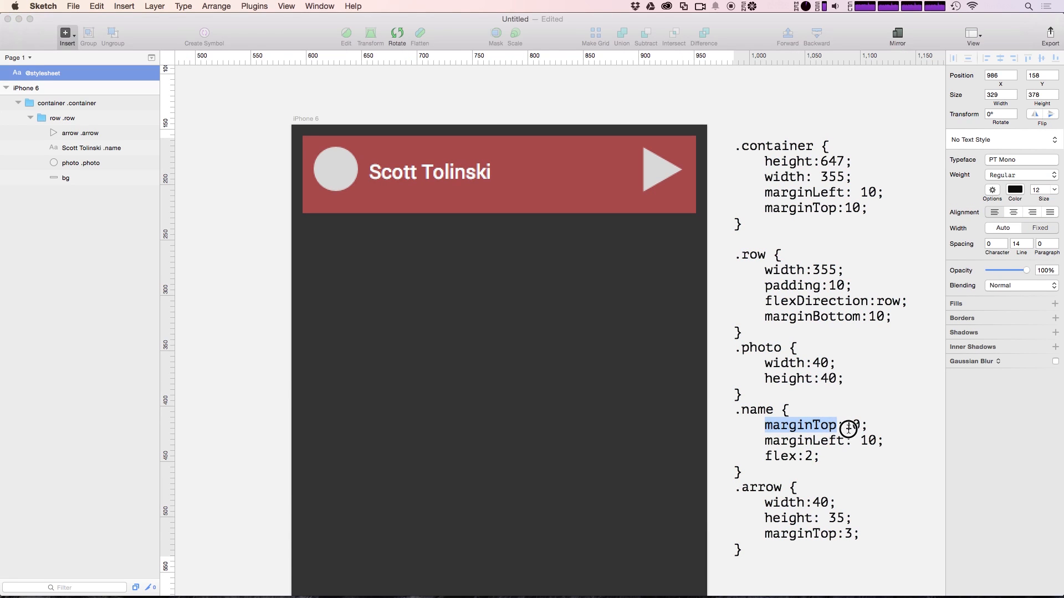
pyautogui.doubleClick(849, 426)
pyautogui.write('8')
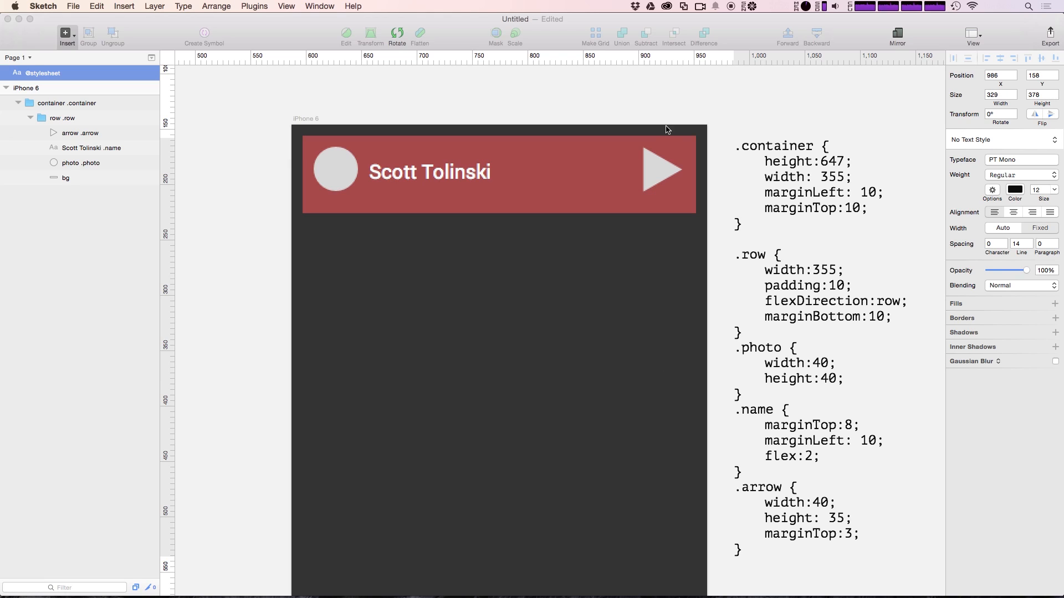
pyautogui.click(643, 103)
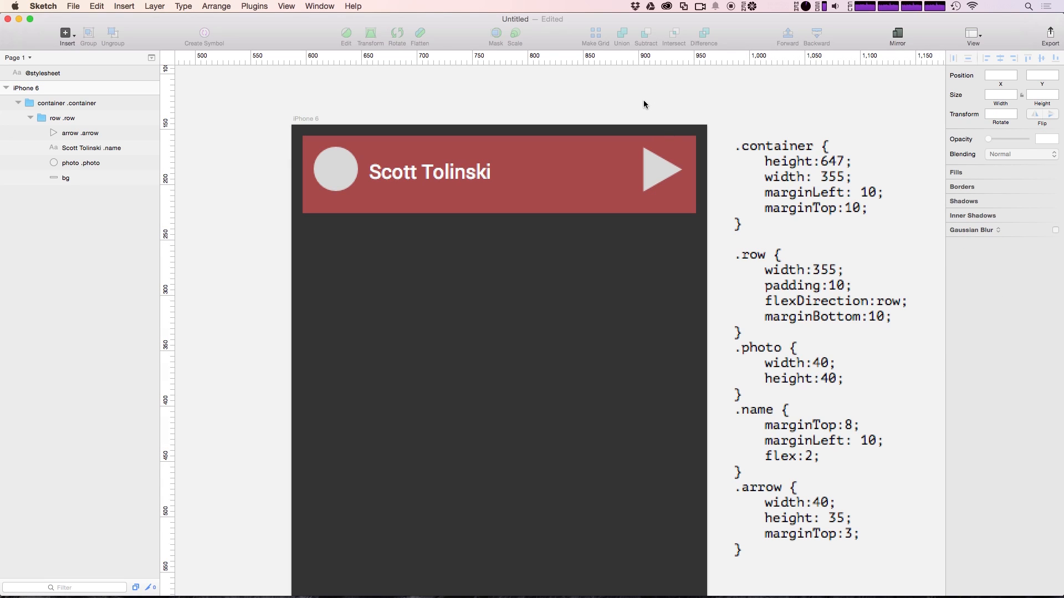
# Draw a small rectangle inside the red row and move its layer into the row group
pyautogui.click(562, 164)
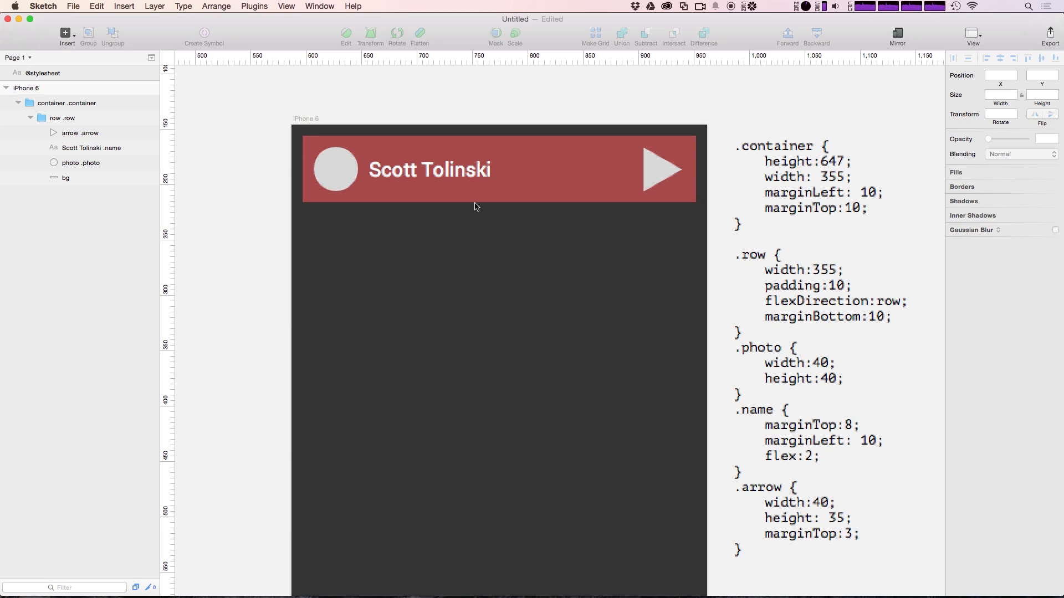
pyautogui.press('r')
pyautogui.moveTo(564, 170); pyautogui.dragTo(605, 189)
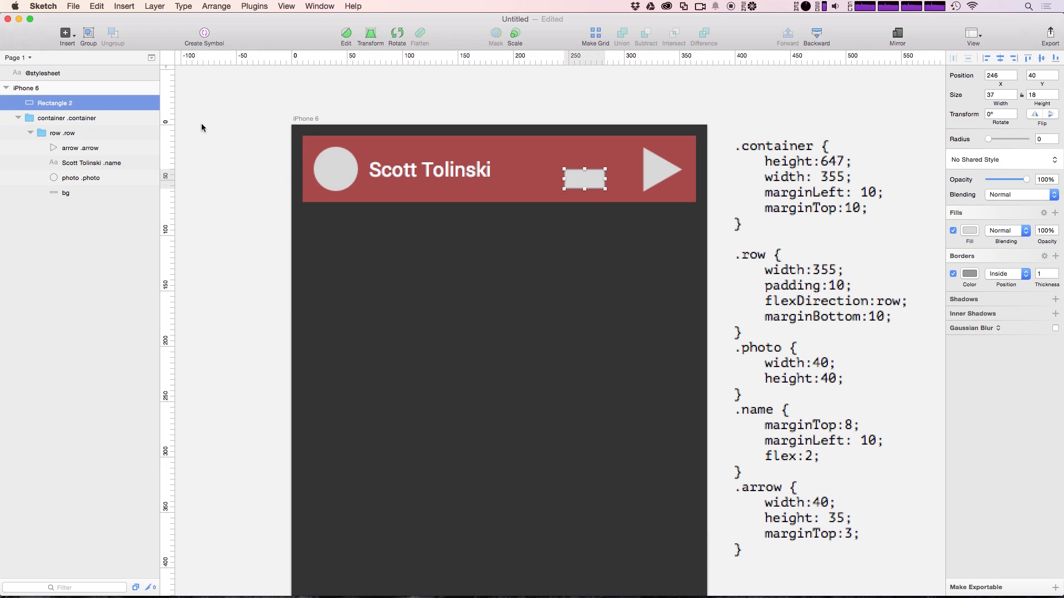
pyautogui.moveTo(44, 106); pyautogui.dragTo(76, 158)
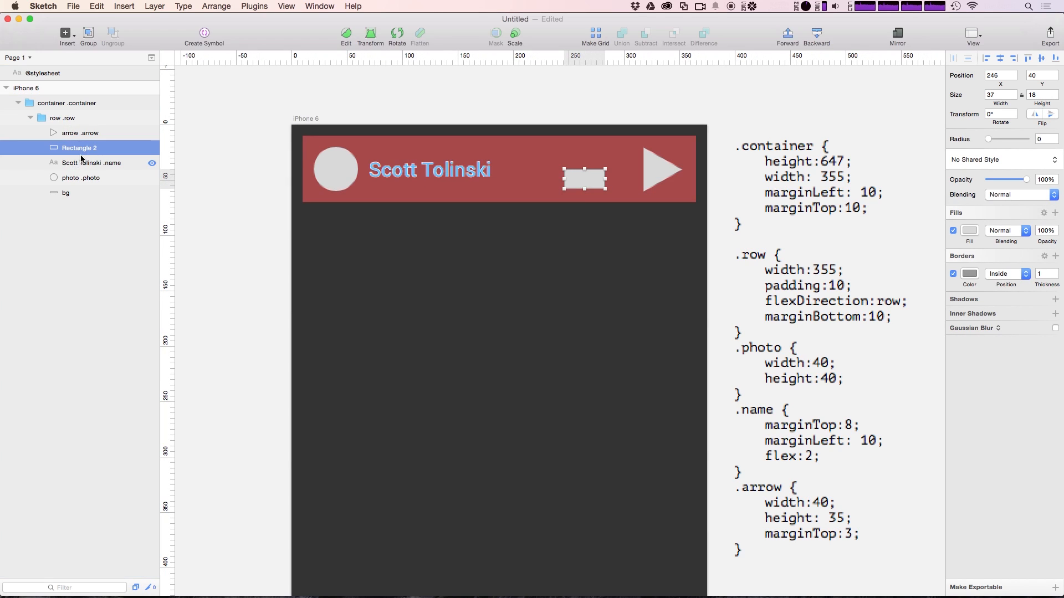
# Rename the new rectangle layer to 'rec .photo'
pyautogui.doubleClick(82, 147)
pyautogui.rightClick(82, 148)
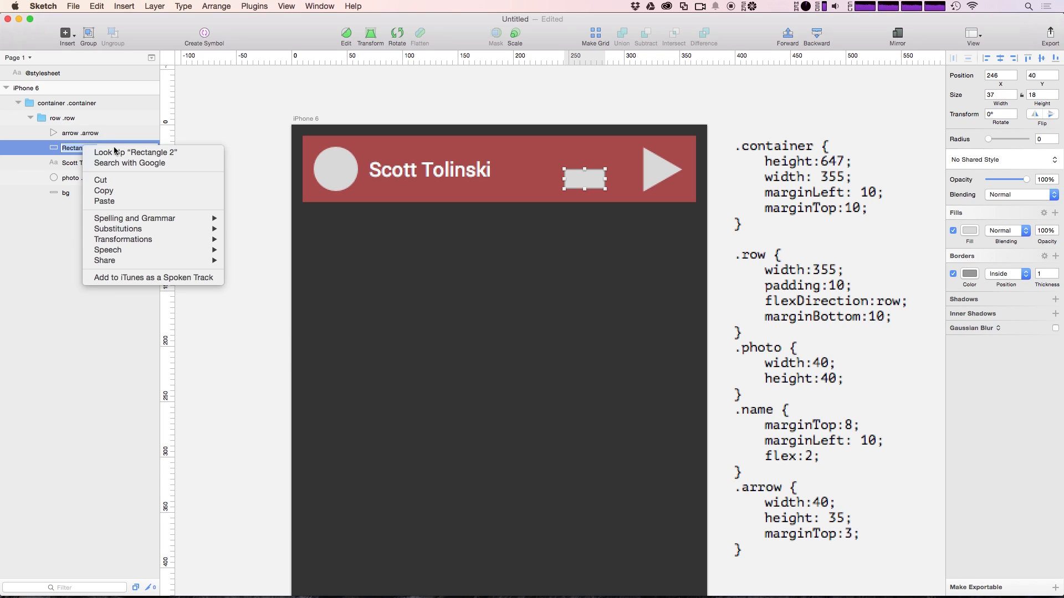
pyautogui.click(96, 130)
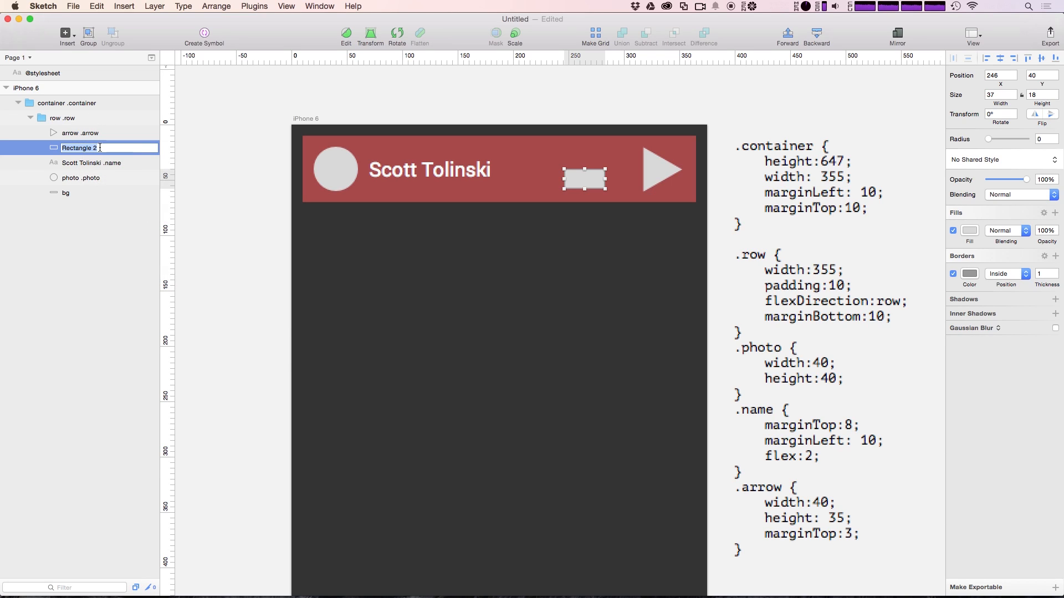
pyautogui.write('.photo')
pyautogui.press('BackSpace')
pyautogui.press('BackSpace')
pyautogui.press('BackSpace')
pyautogui.press('BackSpace')
pyautogui.press('BackSpace')
pyautogui.write('square')
pyautogui.press('BackSpace')
pyautogui.press('BackSpace')
pyautogui.press('BackSpace')
pyautogui.press('BackSpace')
pyautogui.press('BackSpace')
pyautogui.press('BackSpace')
pyautogui.press('BackSpace')
pyautogui.press('BackSpace')
pyautogui.write('rec .photo')
pyautogui.press('Return')
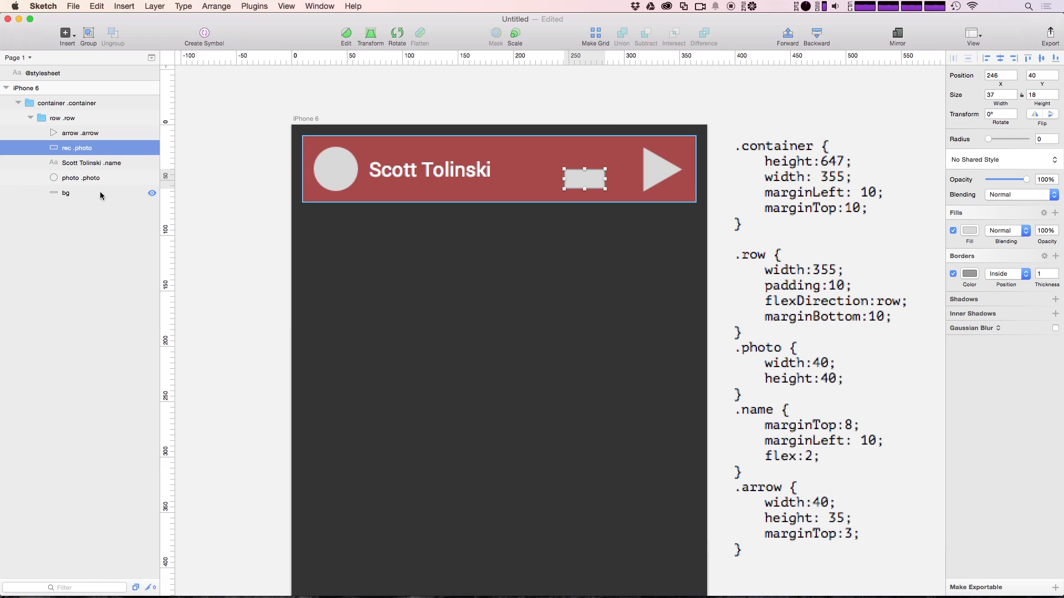
# Run the stylesheet layout, move rec .photo above the arrow layer, and rerun it
pyautogui.click(271, 255)
pyautogui.press('ctrl+super+l')
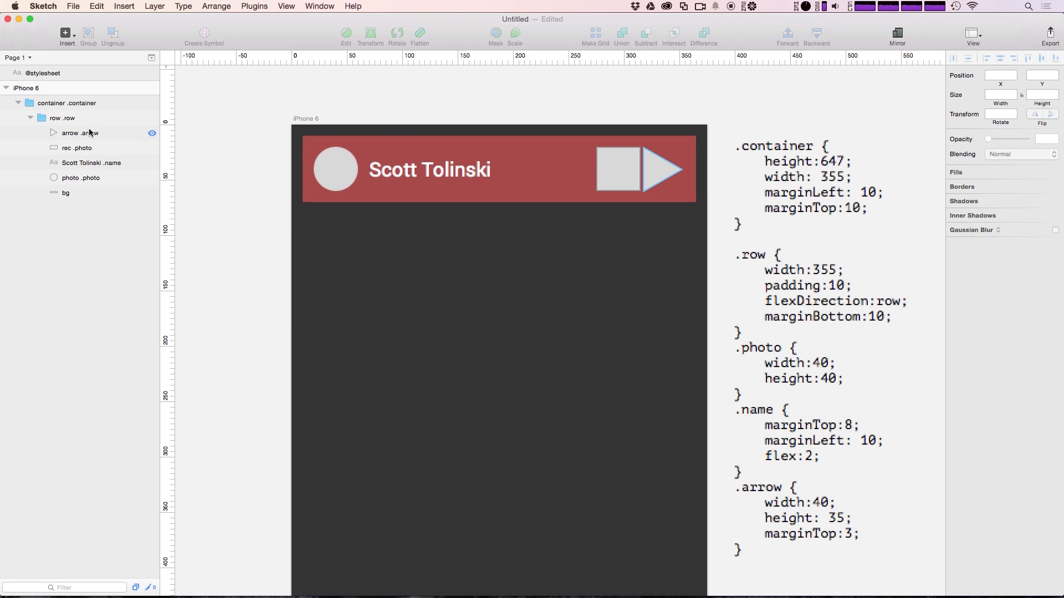
pyautogui.moveTo(75, 150); pyautogui.dragTo(75, 125)
pyautogui.click(223, 153)
pyautogui.press('ctrl+super+l')
# Delete the rec .photo square from the row and save the document
pyautogui.click(613, 176)
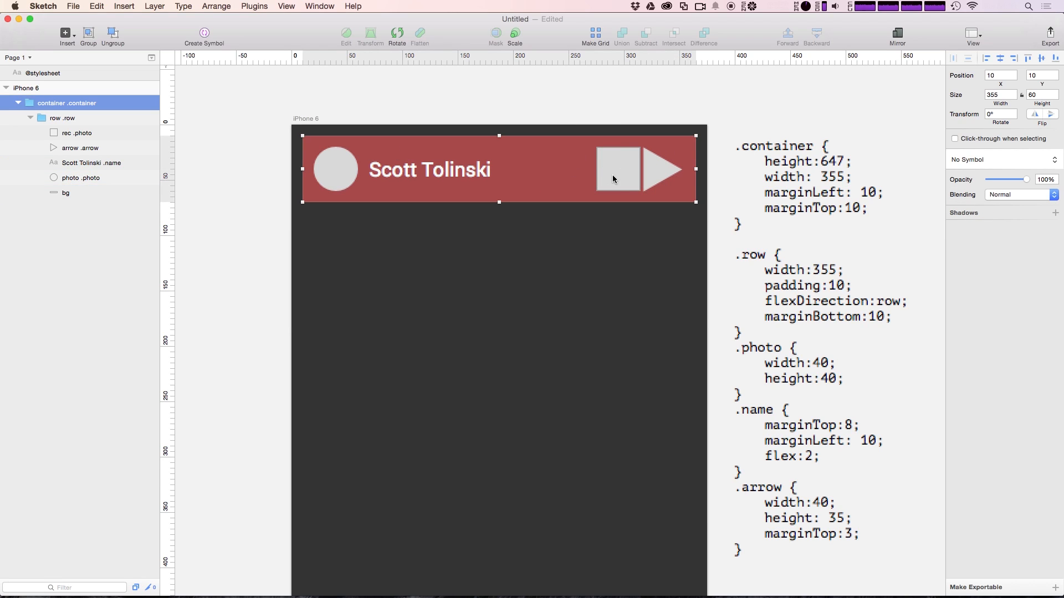
pyautogui.click(613, 176)
pyautogui.click(82, 129)
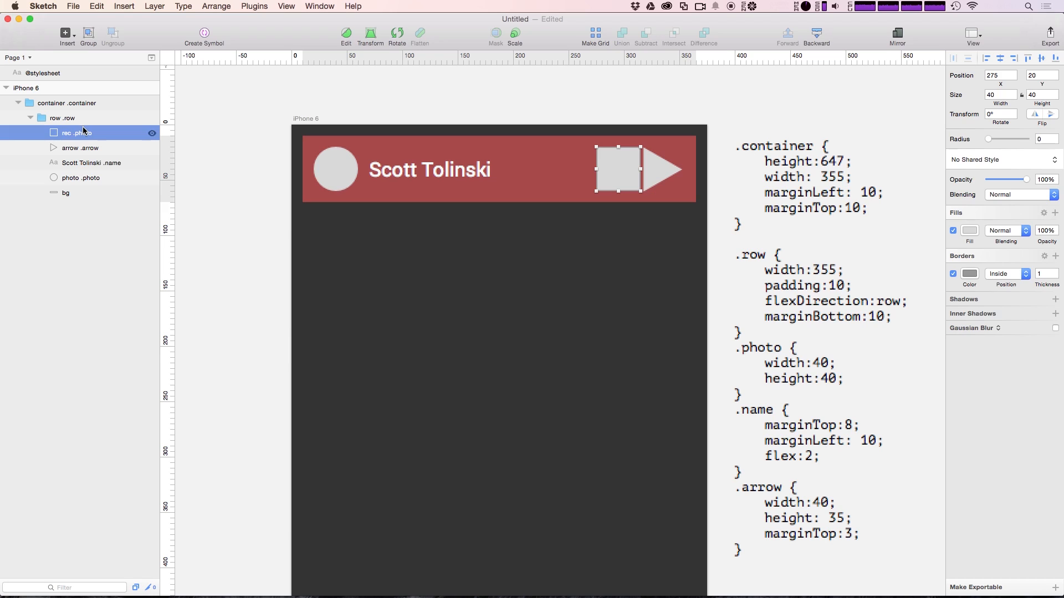
pyautogui.press('BackSpace')
pyautogui.click(215, 209)
pyautogui.press('super+s')
# Collapse the row .row group and Option-drag to duplicate it below the original
pyautogui.press('Escape')
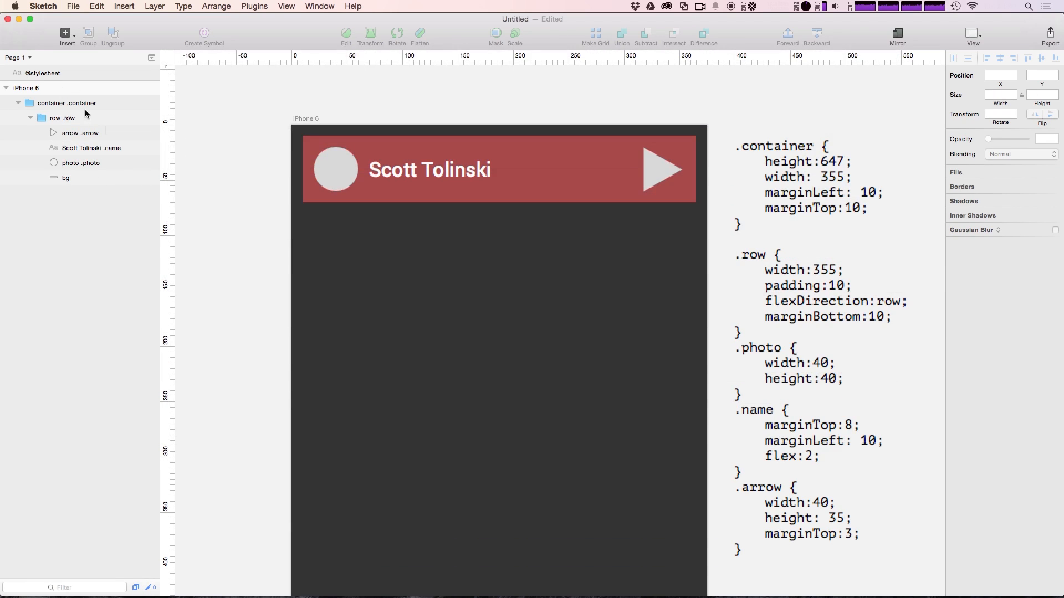
pyautogui.click(31, 118)
pyautogui.click(45, 118)
pyautogui.moveTo(492, 205); pyautogui.dragTo(486, 397)
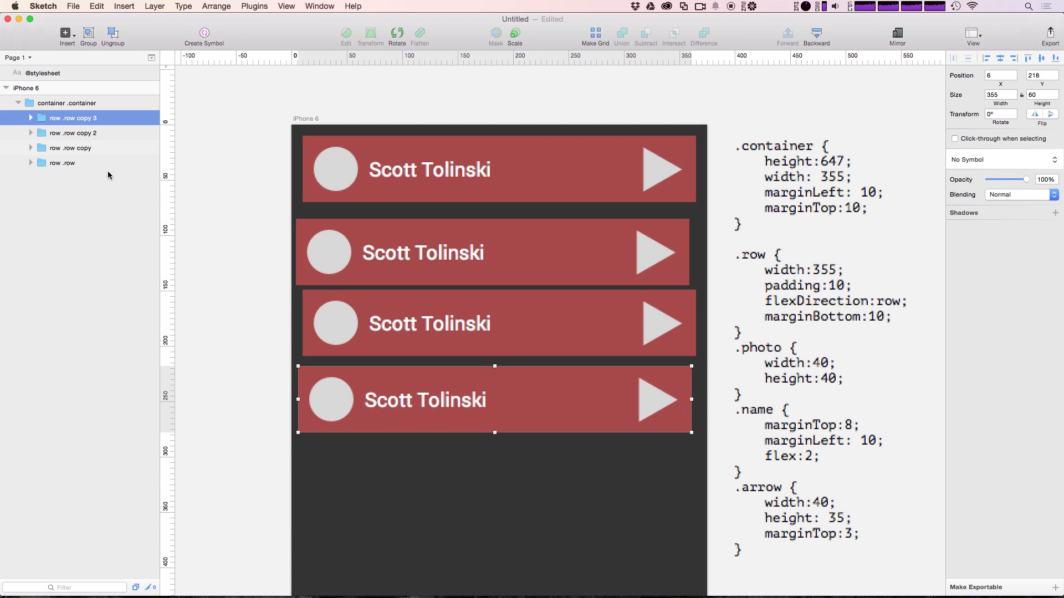
# Rename the 'row .row copy 3' and 'row .row copy 2' layers back to 'row .row'
pyautogui.rightClick(94, 121)
pyautogui.click(114, 272)
pyautogui.press('BackSpace')
pyautogui.press('BackSpace')
pyautogui.press('BackSpace')
pyautogui.press('BackSpace')
pyautogui.press('BackSpace')
pyautogui.press('BackSpace')
pyautogui.press('BackSpace')
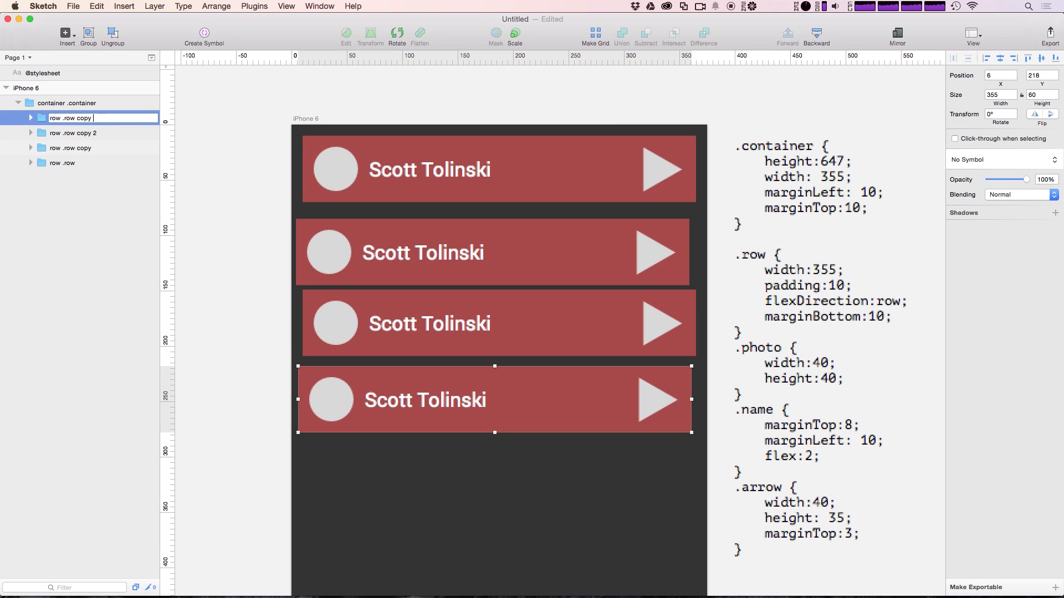
pyautogui.press('Return')
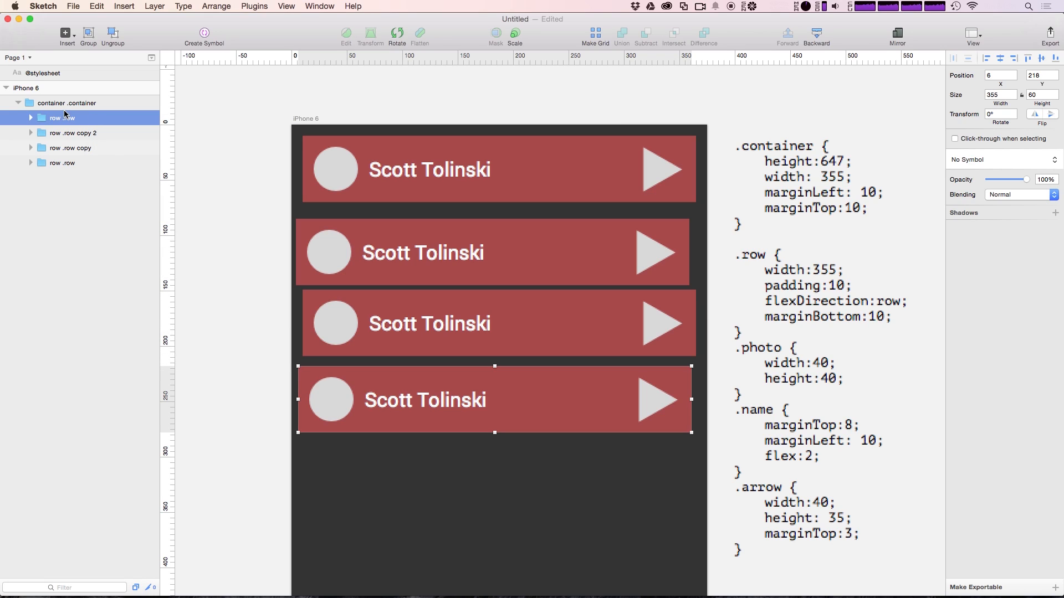
pyautogui.doubleClick(70, 133)
pyautogui.doubleClick(84, 133)
pyautogui.press('BackSpace')
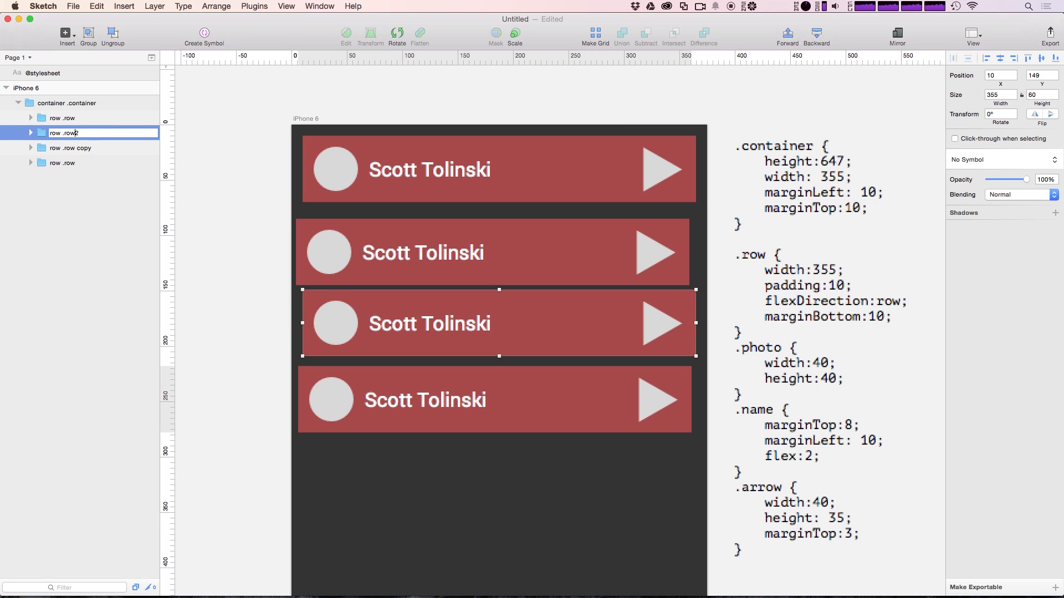
pyautogui.click(123, 225)
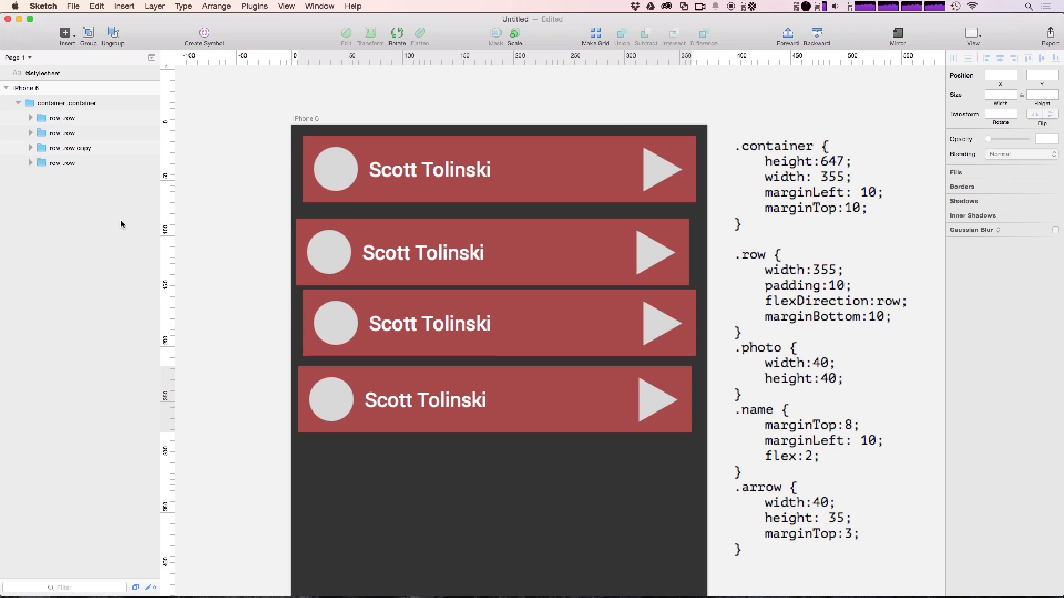
# Rename 'row .row copy' to 'row .row' and rerun the layout to stack the four rows
pyautogui.click(90, 154)
pyautogui.doubleClick(88, 150)
pyautogui.click(89, 150)
pyautogui.press('BackSpace')
pyautogui.press('BackSpace')
pyautogui.press('BackSpace')
pyautogui.press('BackSpace')
pyautogui.press('BackSpace')
pyautogui.press('Return')
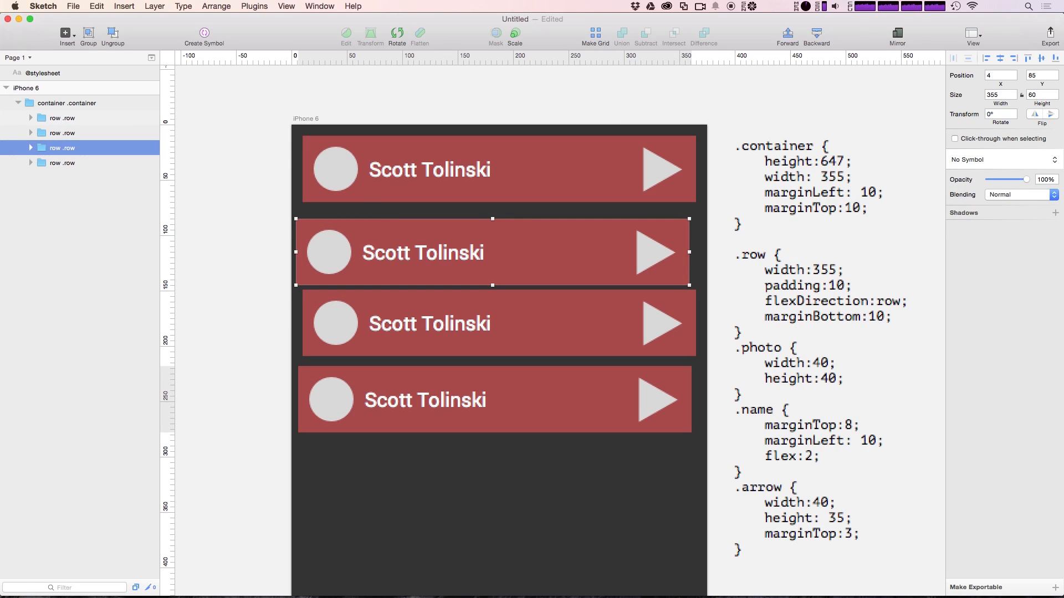
pyautogui.click(244, 254)
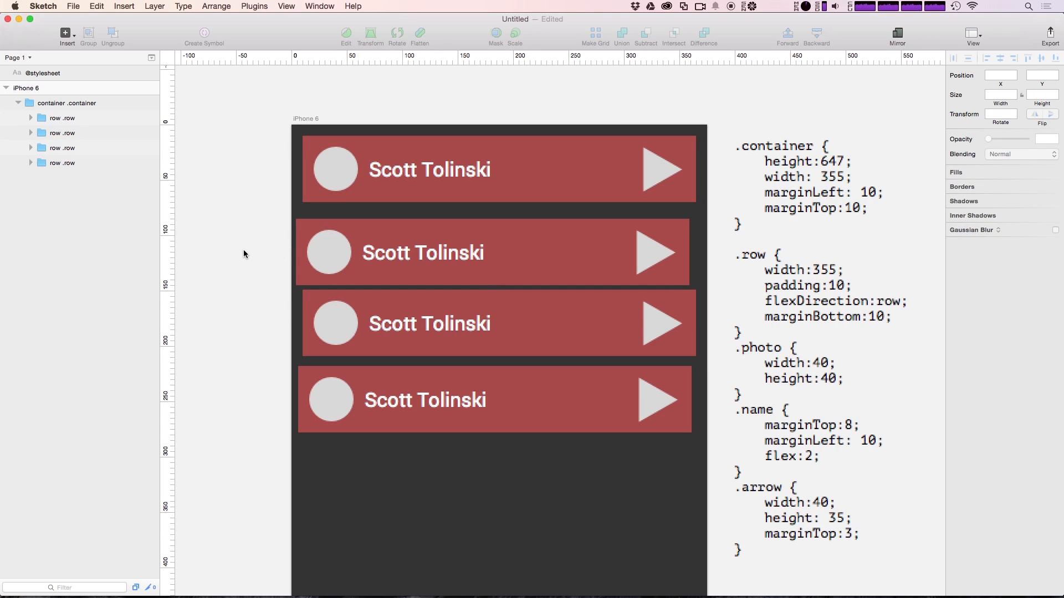
pyautogui.press('ctrl+super+l')
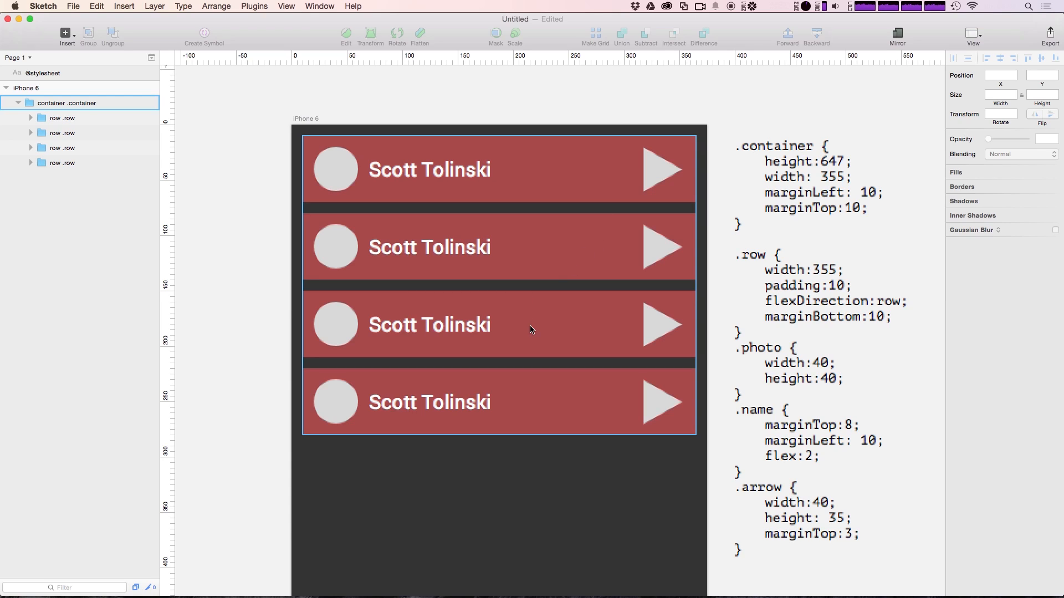
# Replace the second row's name label text with a different person's full name
pyautogui.click(594, 270)
pyautogui.doubleClick(594, 270)
pyautogui.doubleClick(593, 267)
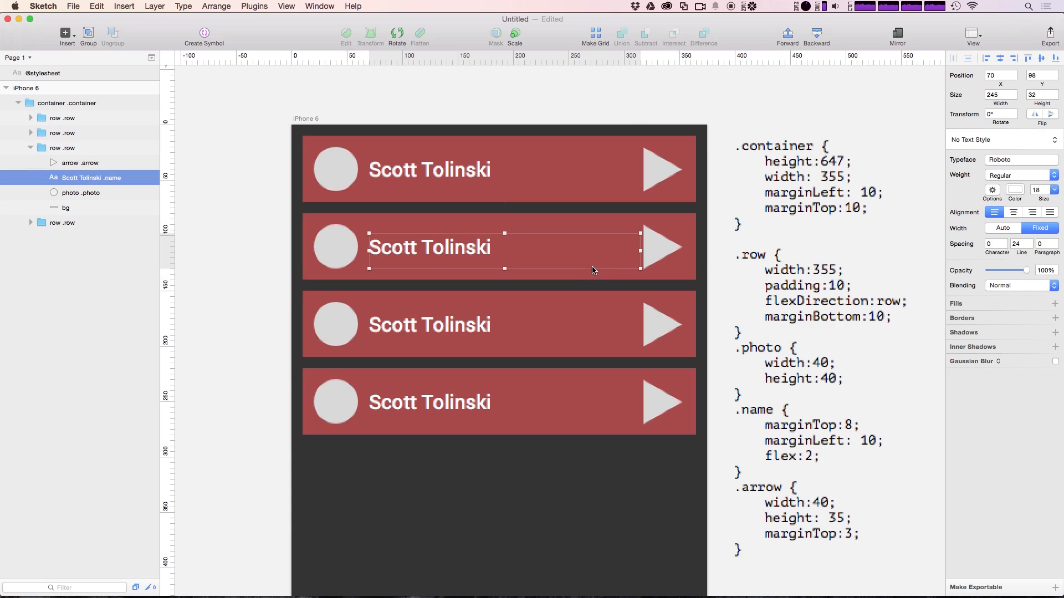
pyautogui.tripleClick(434, 253)
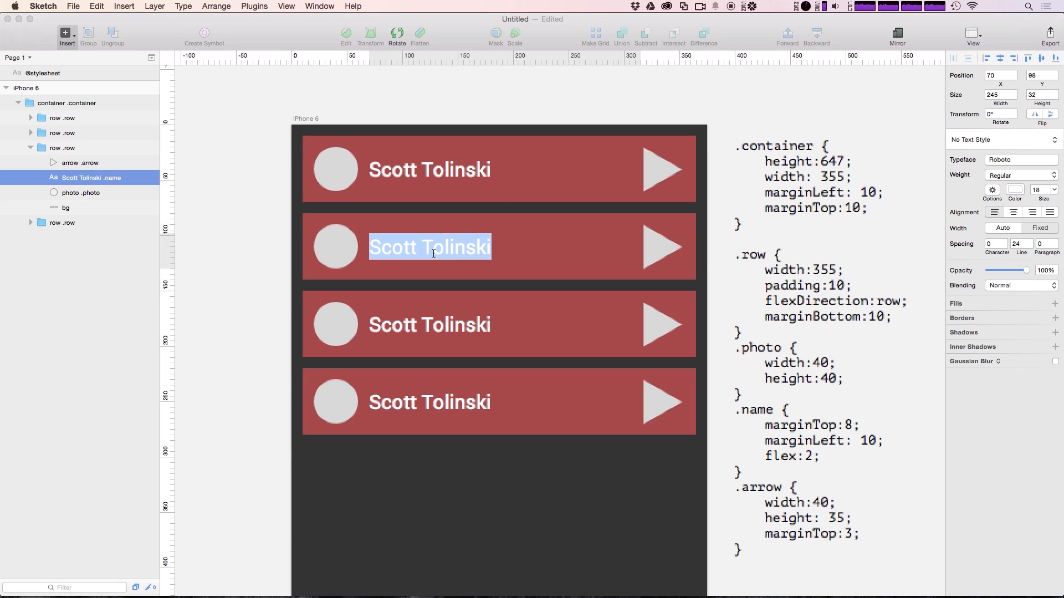
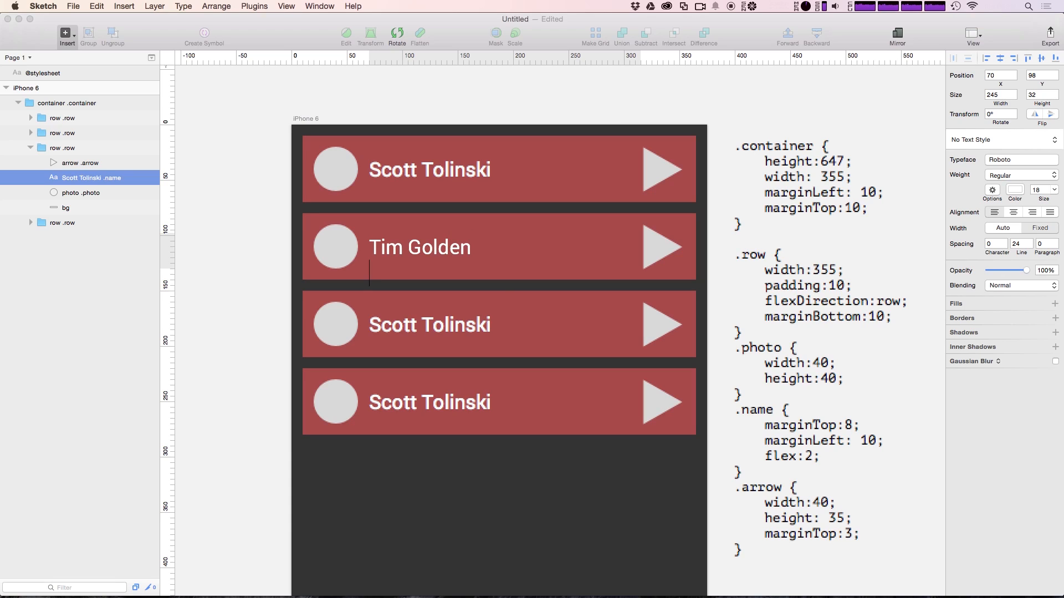
pyautogui.press('Escape')
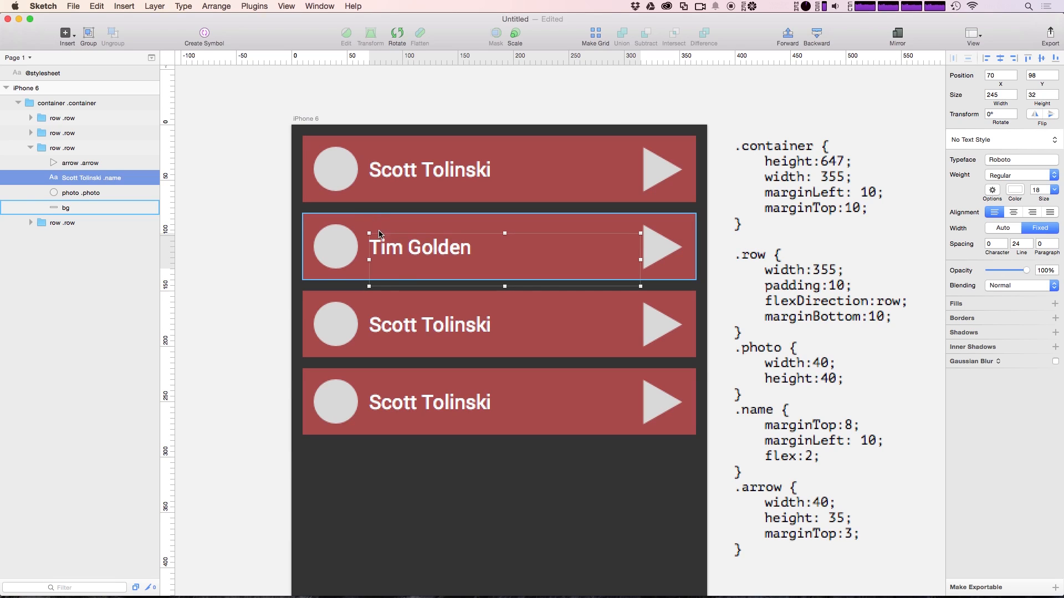
pyautogui.doubleClick(397, 275)
pyautogui.press('Right')
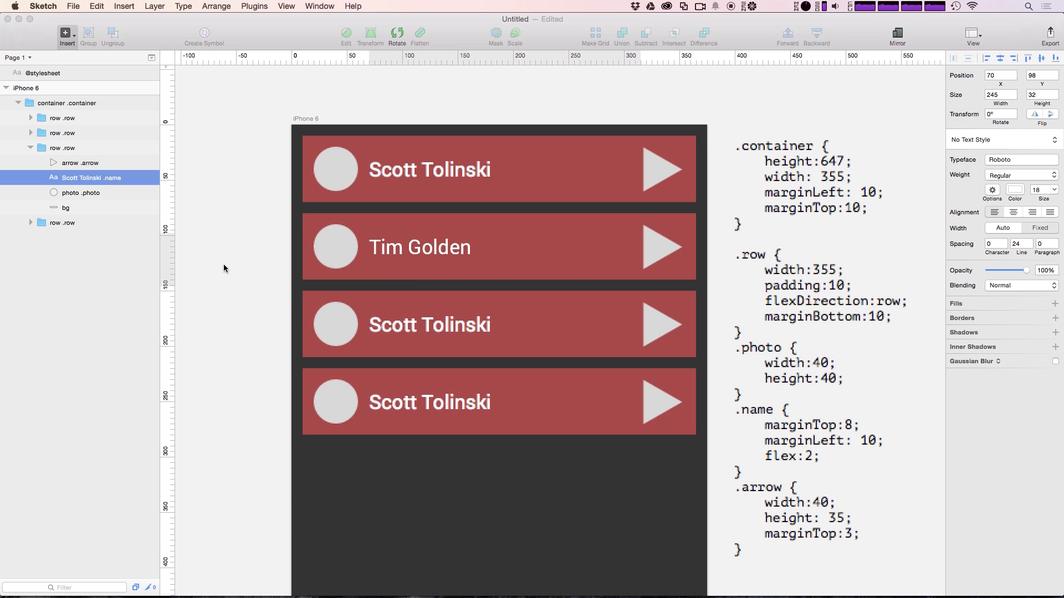
# Change the second row's bg layer fill from red to dark blue
pyautogui.click(89, 208)
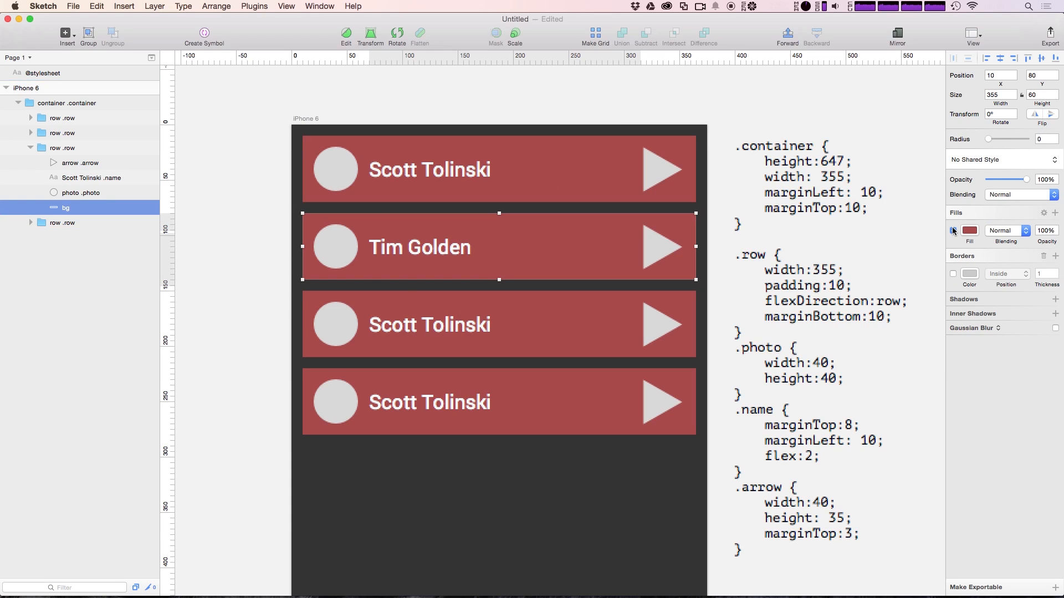
pyautogui.click(969, 231)
pyautogui.moveTo(961, 296); pyautogui.dragTo(964, 309)
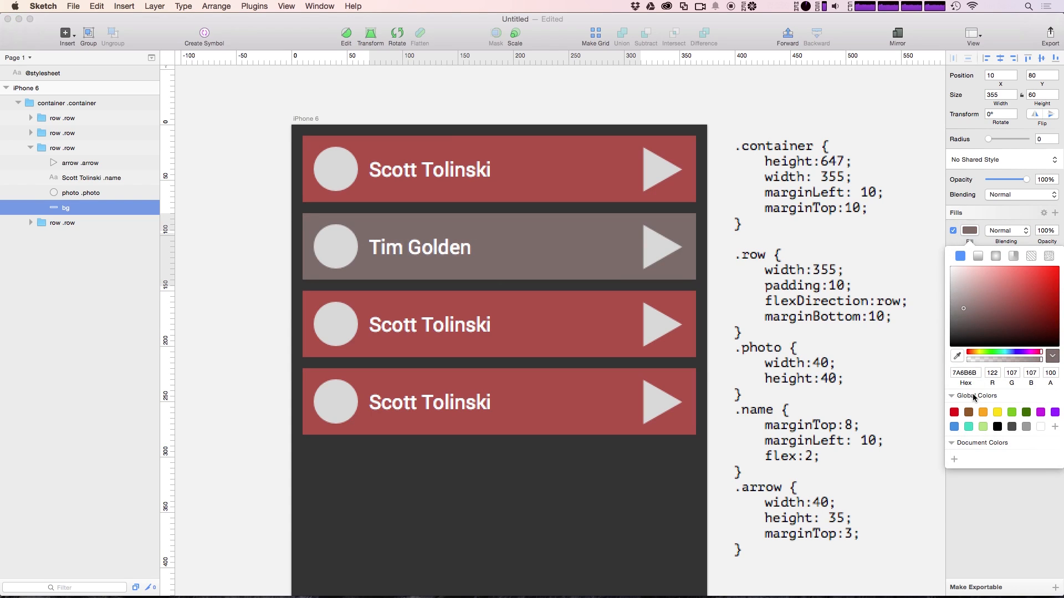
pyautogui.moveTo(1023, 323); pyautogui.dragTo(1036, 305)
pyautogui.click(1011, 353)
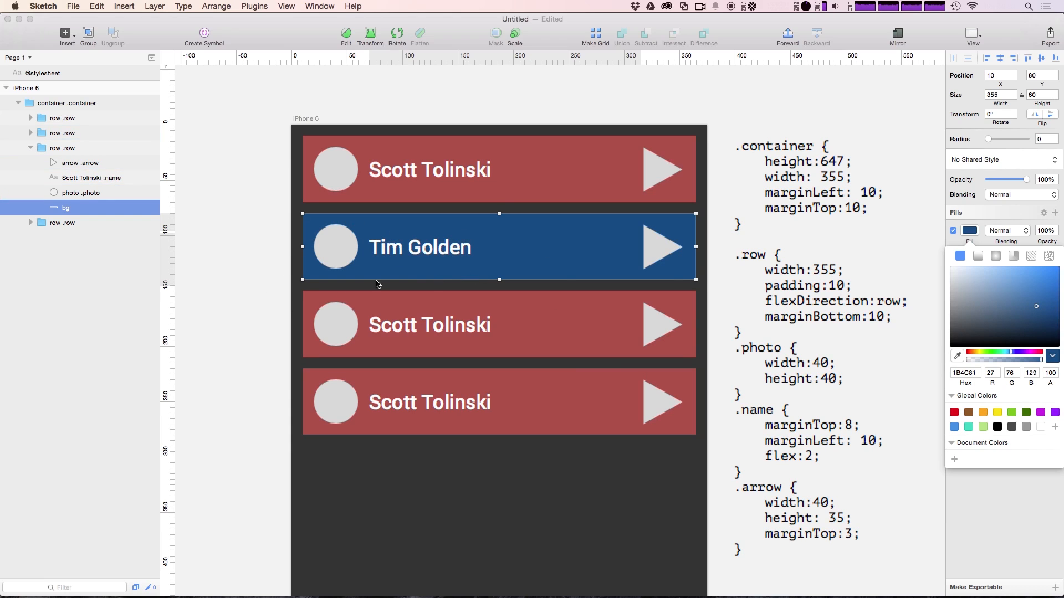
pyautogui.click(266, 292)
pyautogui.click(265, 292)
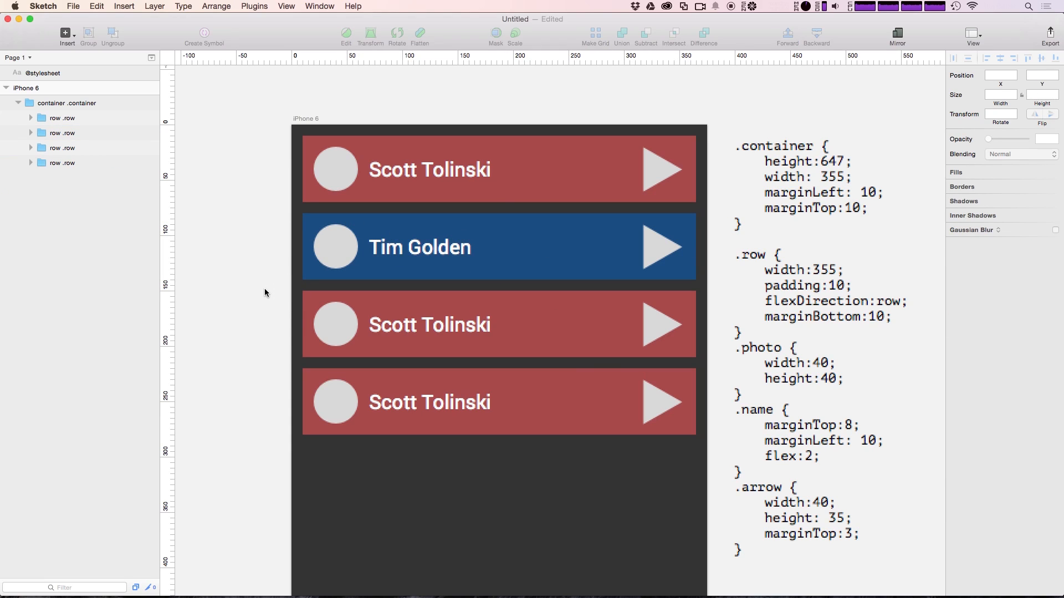
# Select all four row groups together in the Layers list
pyautogui.click(419, 264)
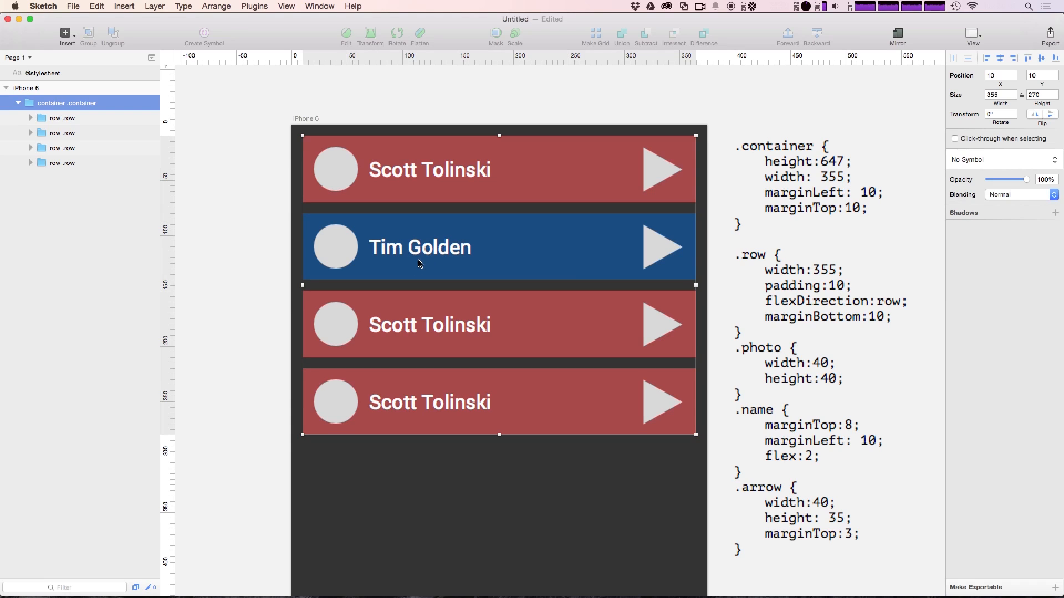
pyautogui.click(47, 133)
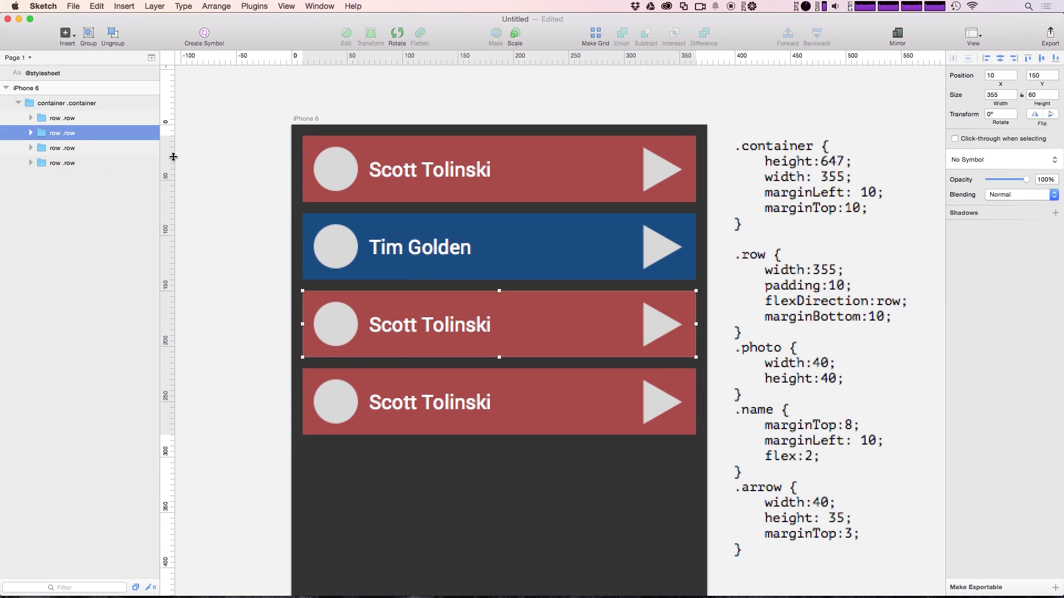
pyautogui.click(74, 121)
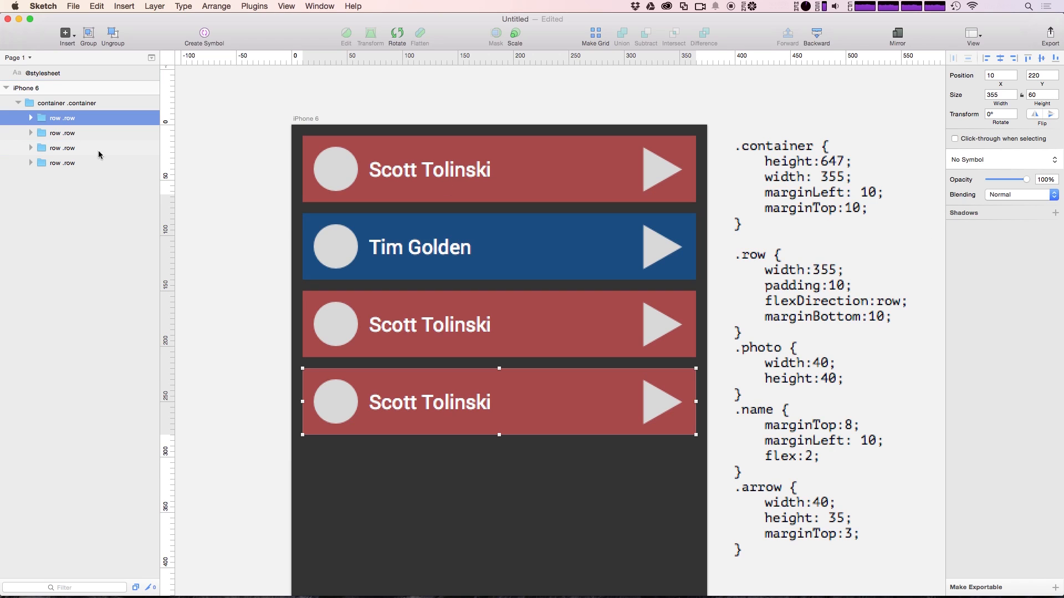
pyautogui.click(54, 163)
pyautogui.keyDown('shift'); pyautogui.click(55, 118); pyautogui.keyUp('shift')
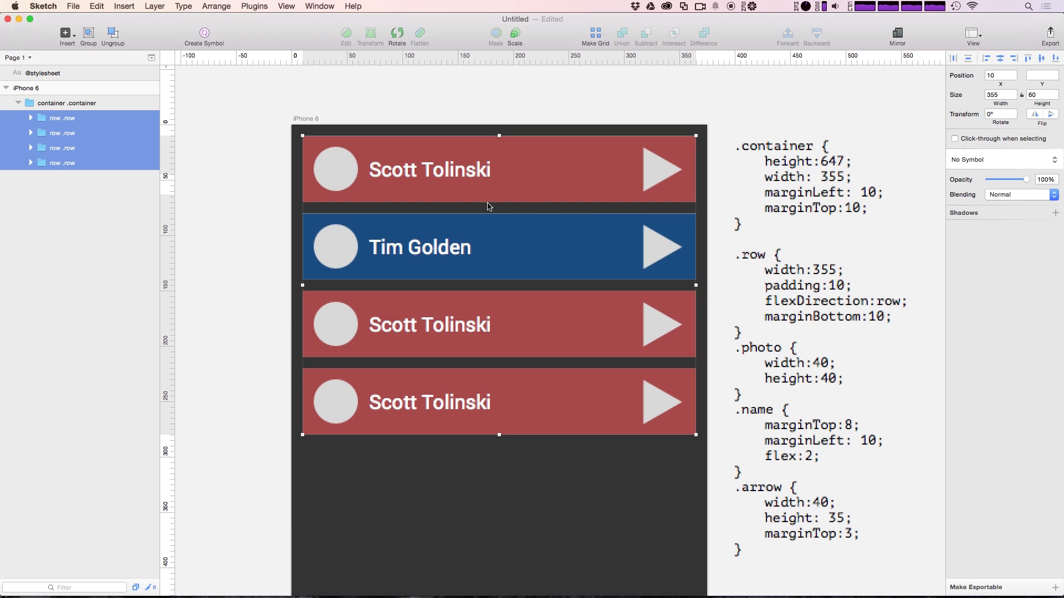
# Set the stylesheet's .container marginLeft and marginTop to 15 and its width to 345
pyautogui.click(221, 230)
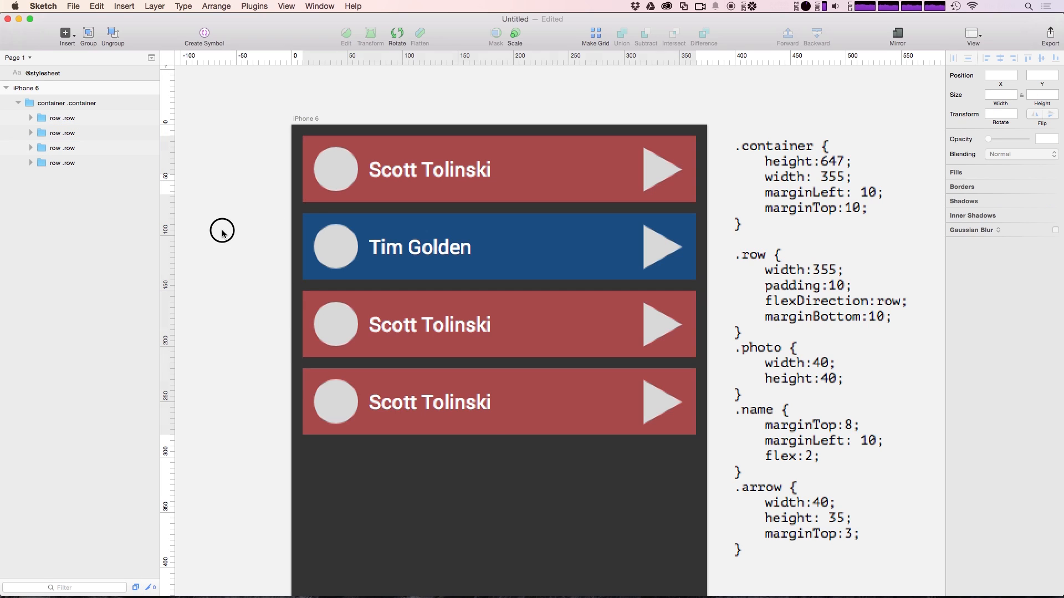
pyautogui.doubleClick(843, 194)
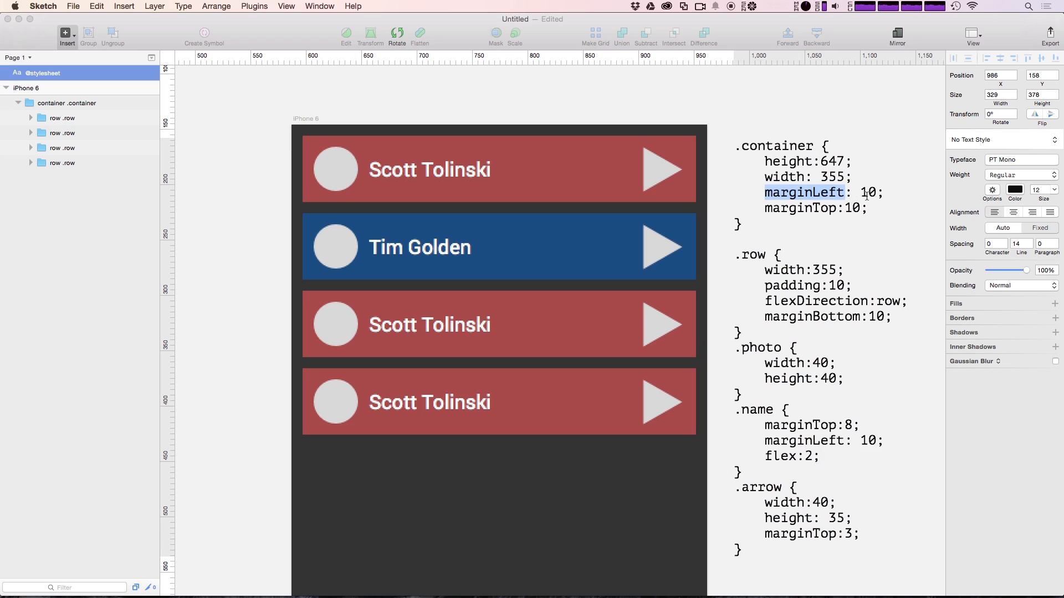
pyautogui.click(867, 194)
pyautogui.press('Delete')
pyautogui.write('5')
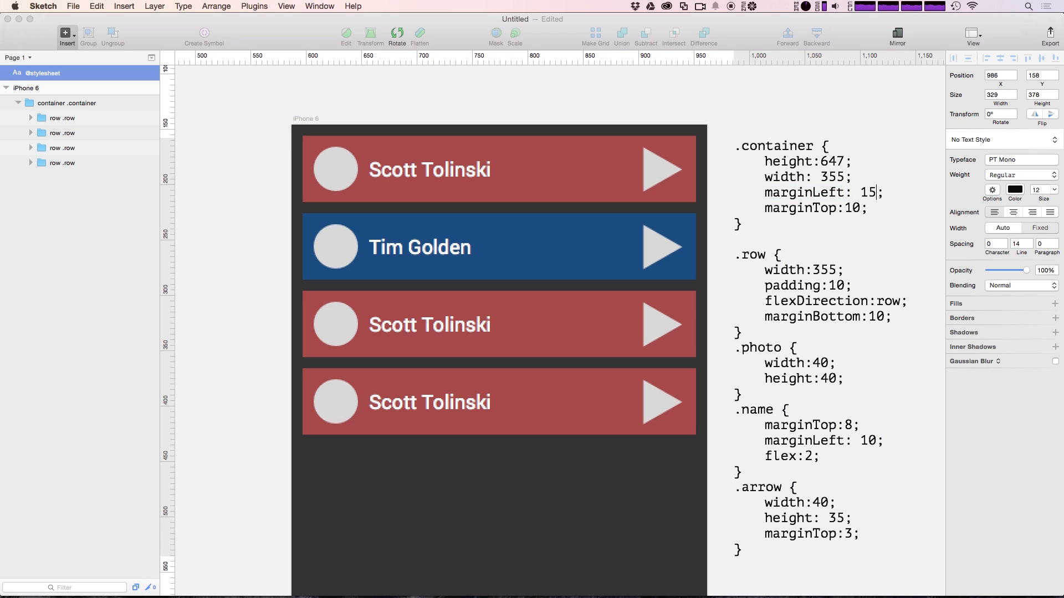
pyautogui.press('BackSpace')
pyautogui.write('5')
pyautogui.press('BackSpace')
pyautogui.write('4')
pyautogui.click(687, 490)
pyautogui.click(880, 296)
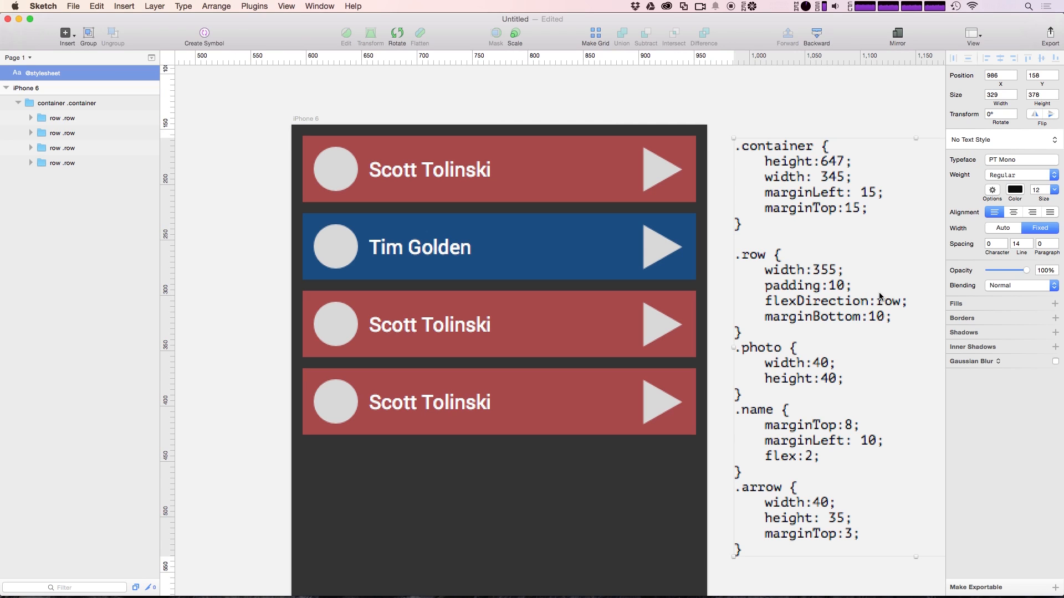
# Set the .row width to 345, delete the container width line, and reapply the layout
pyautogui.doubleClick(824, 270)
pyautogui.click(831, 270)
pyautogui.press('BackSpace')
pyautogui.write('4')
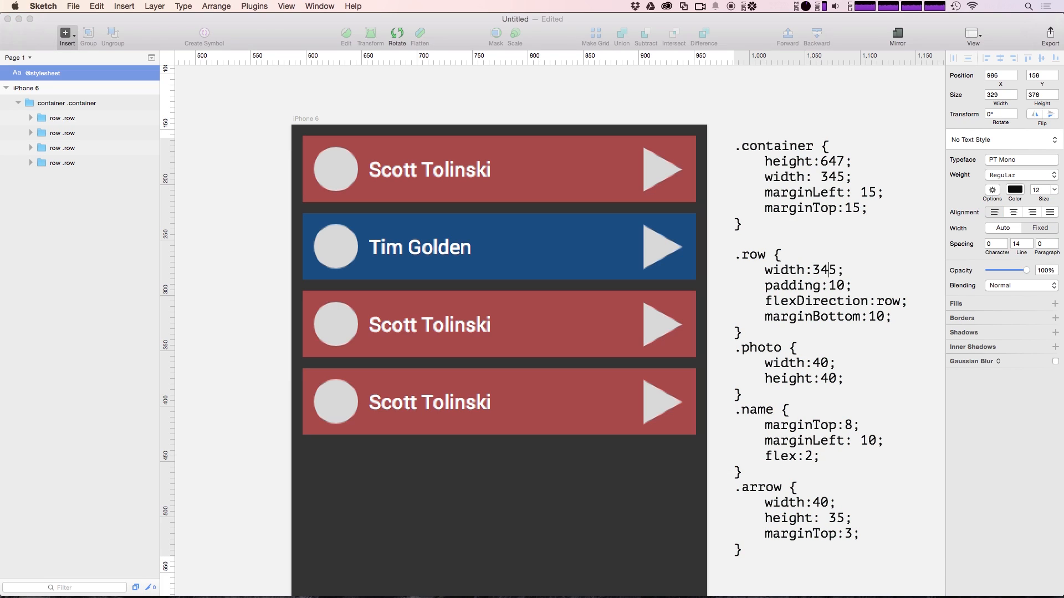
pyautogui.click(854, 182)
pyautogui.moveTo(855, 182); pyautogui.dragTo(701, 171)
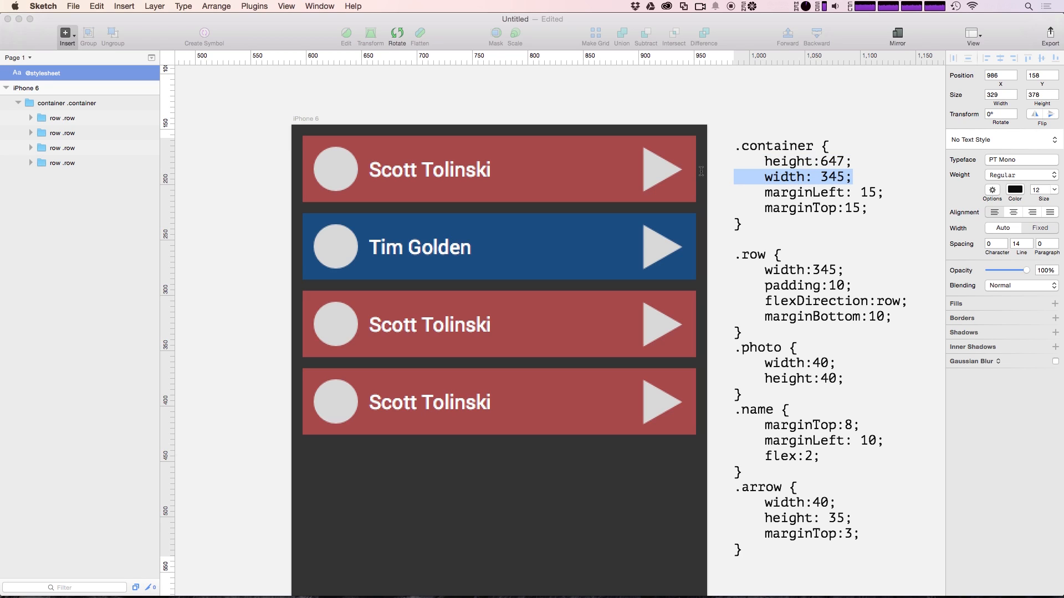
pyautogui.press('BackSpace')
pyautogui.press('BackSpace')
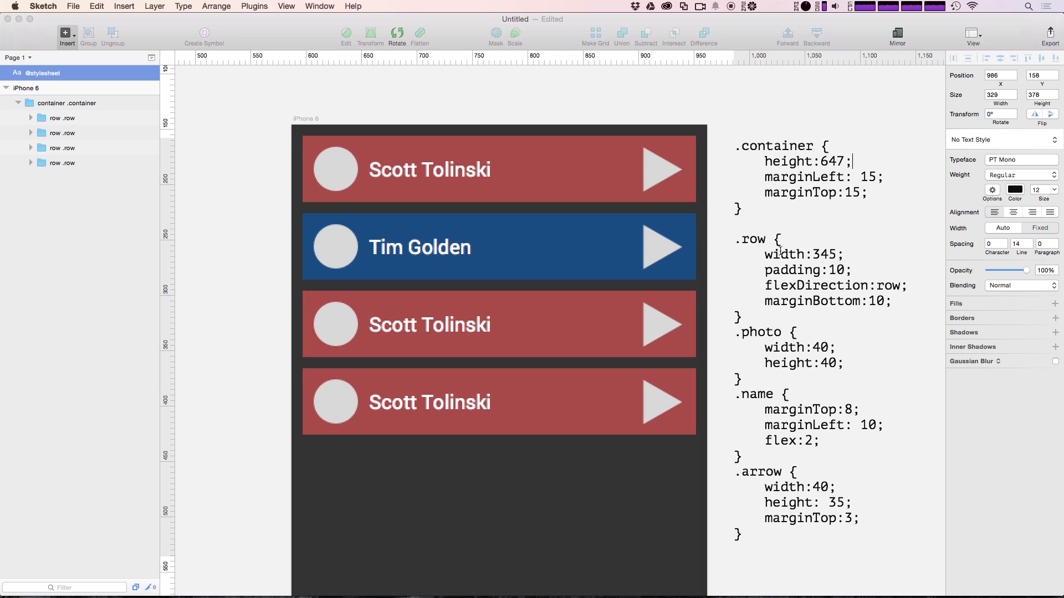
pyautogui.click(687, 92)
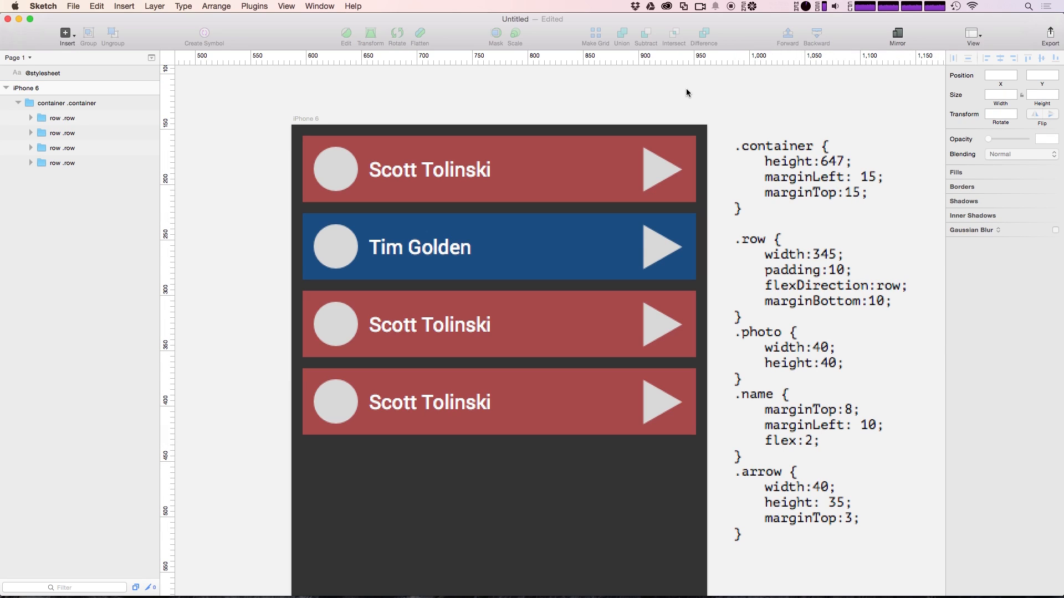
pyautogui.hotkey('ctrl', 'l')
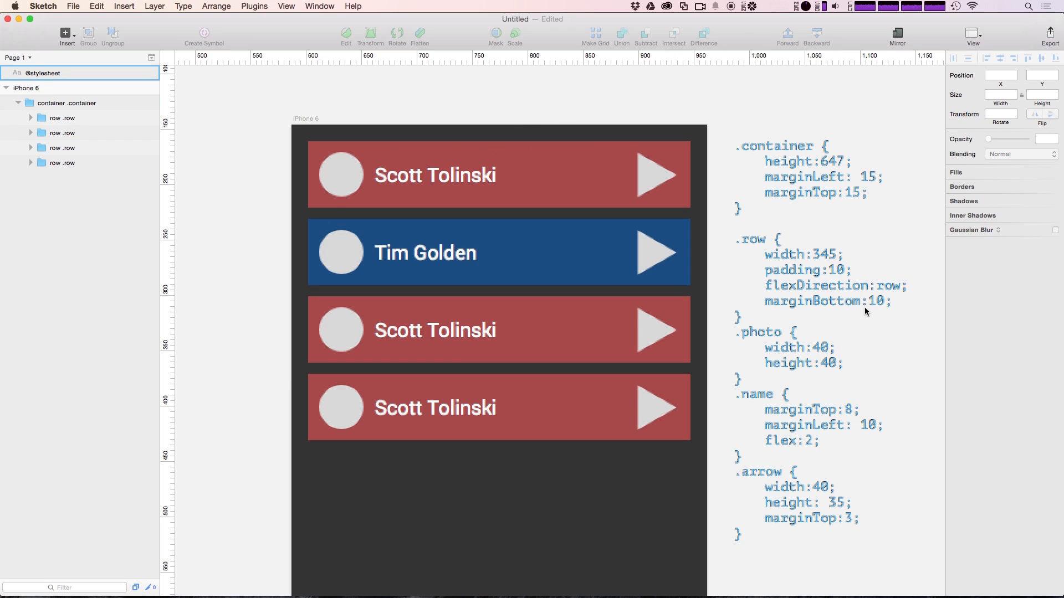
# Change the .row marginBottom from 10 to 15 in the stylesheet and rerun the layout
pyautogui.tripleClick(882, 300)
pyautogui.click(883, 301)
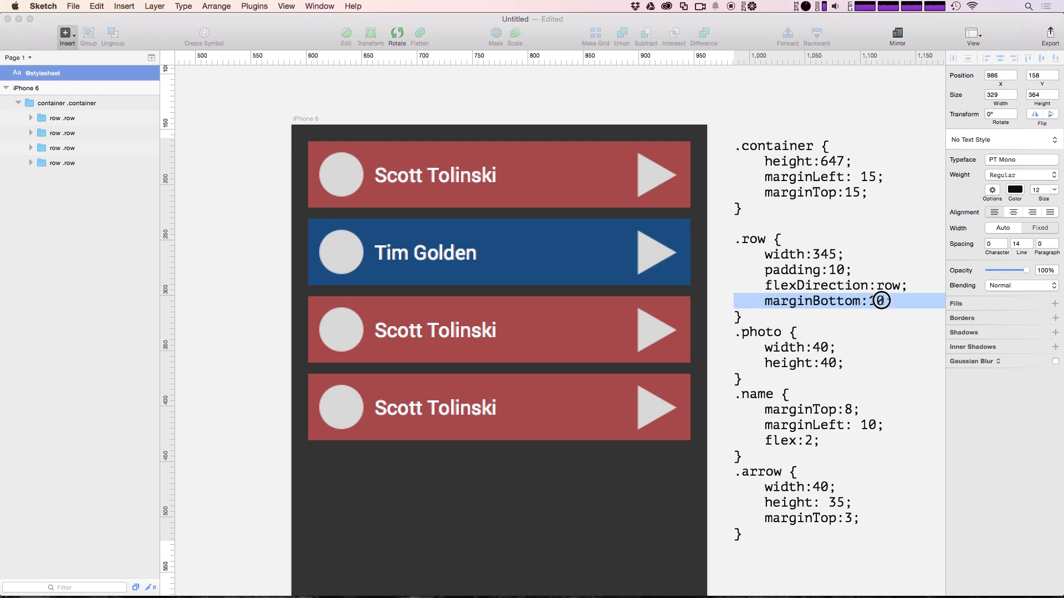
pyautogui.press('BackSpace')
pyautogui.write('5')
pyautogui.press('Escape')
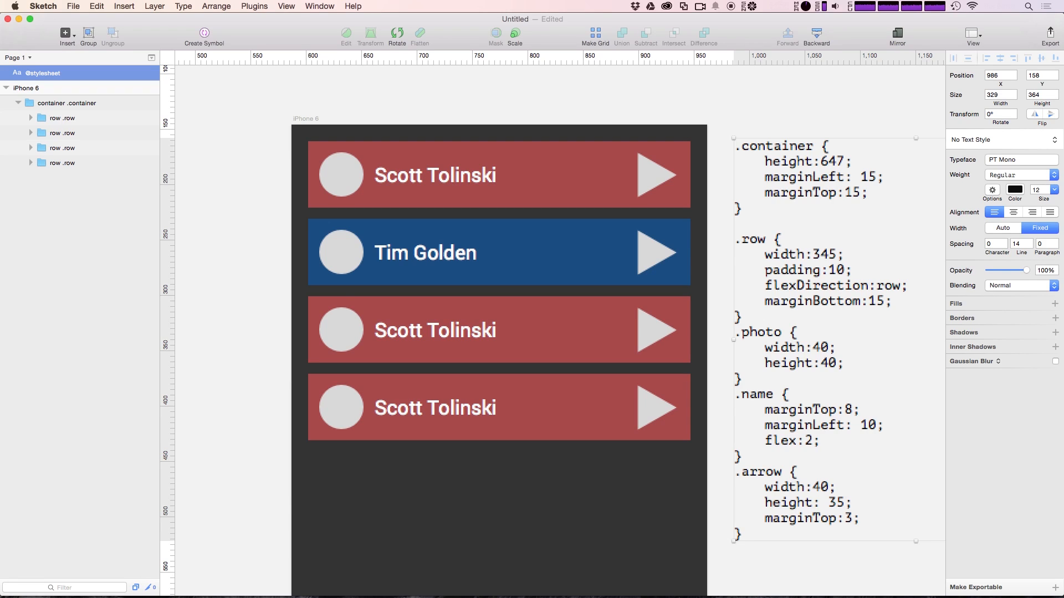
pyautogui.press('ctrl+super+l')
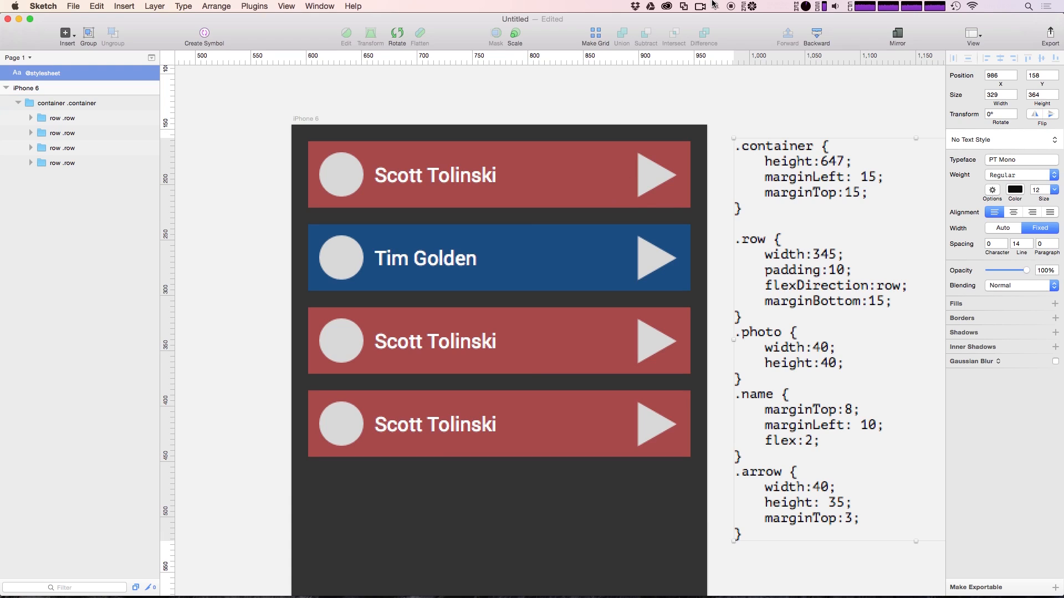
pyautogui.click(743, 130)
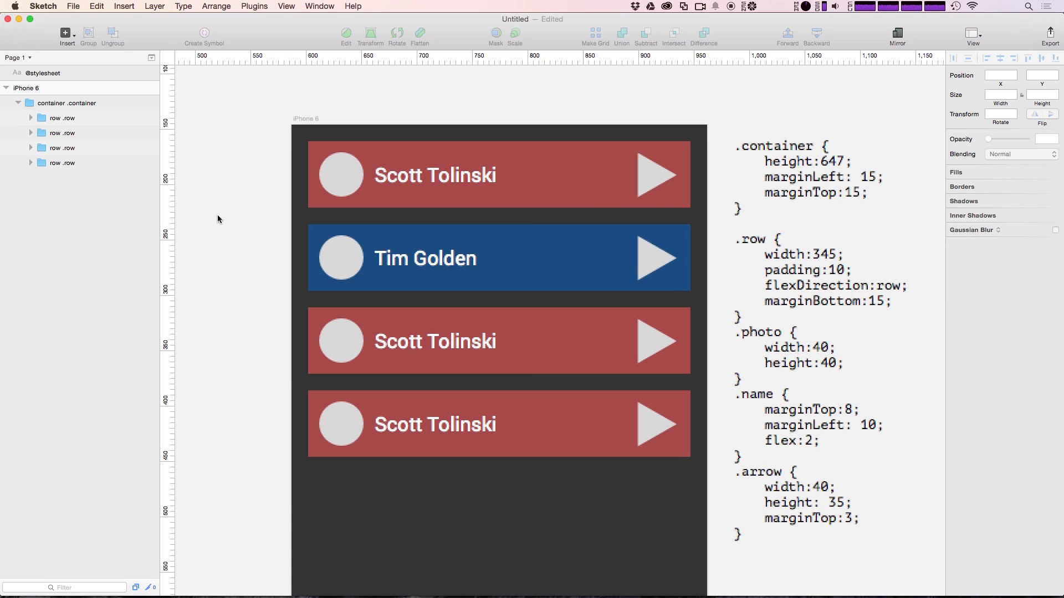
pyautogui.click(152, 73)
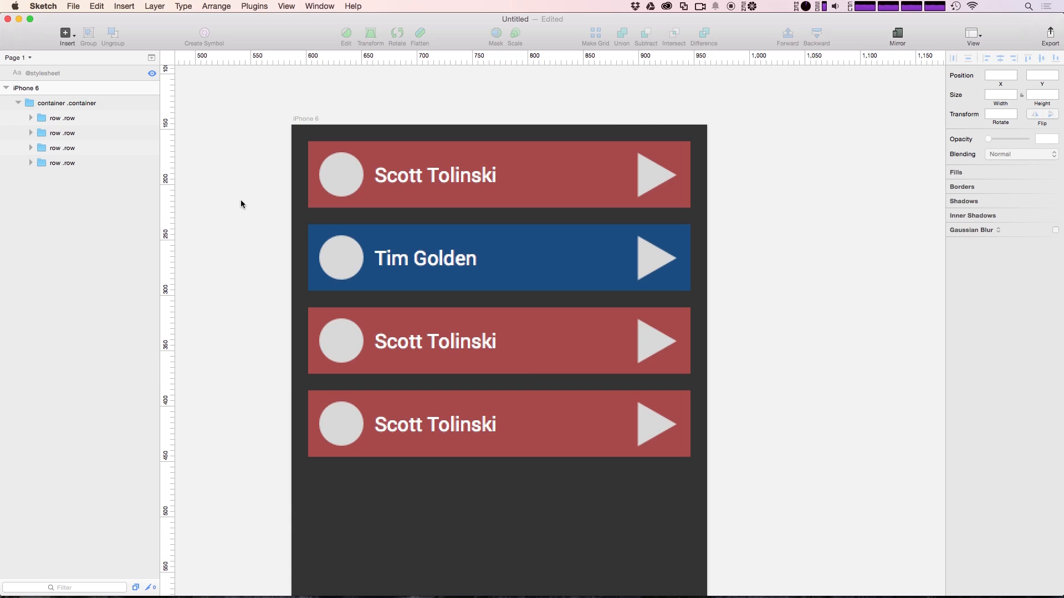
pyautogui.moveTo(549, 255); pyautogui.dragTo(467, 256)
pyautogui.click(219, 487)
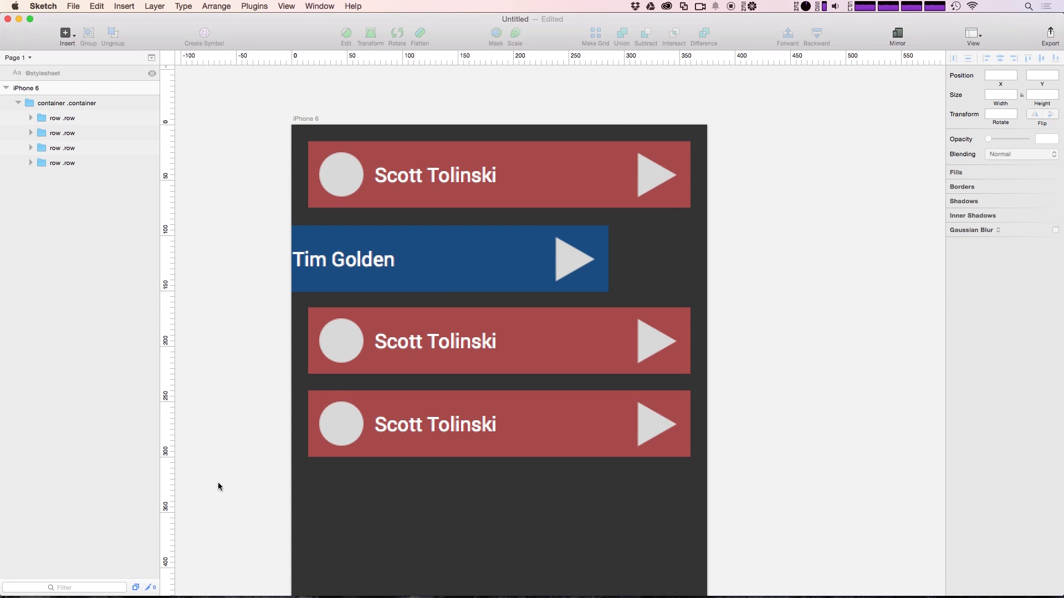